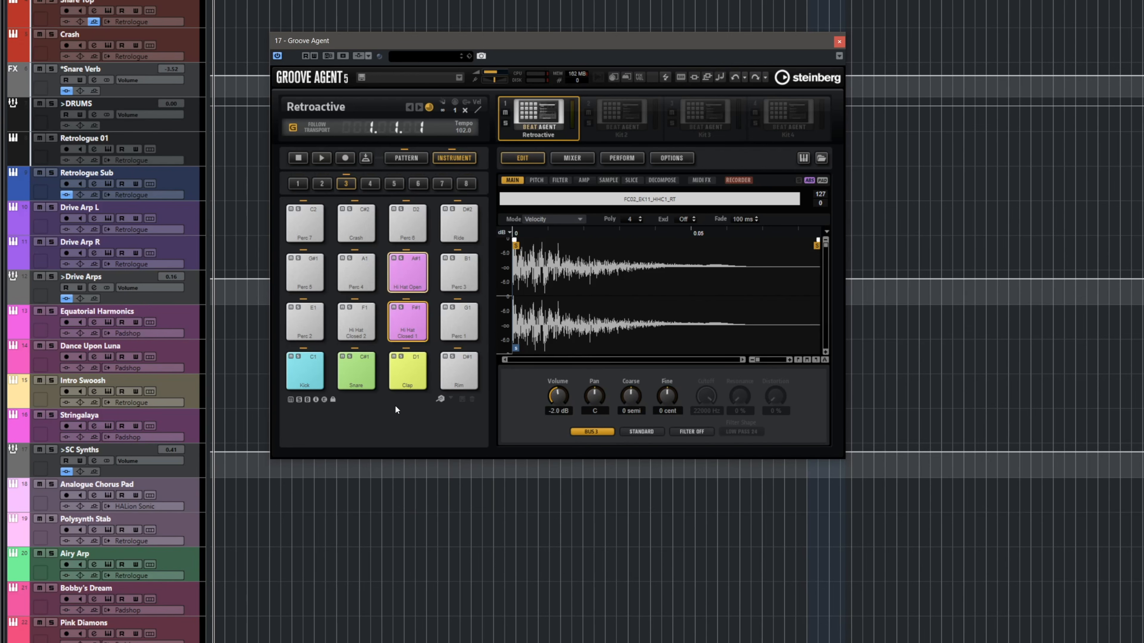
- Assign the Kick pad's output to Out 2
click(306, 372)
right_click(310, 372)
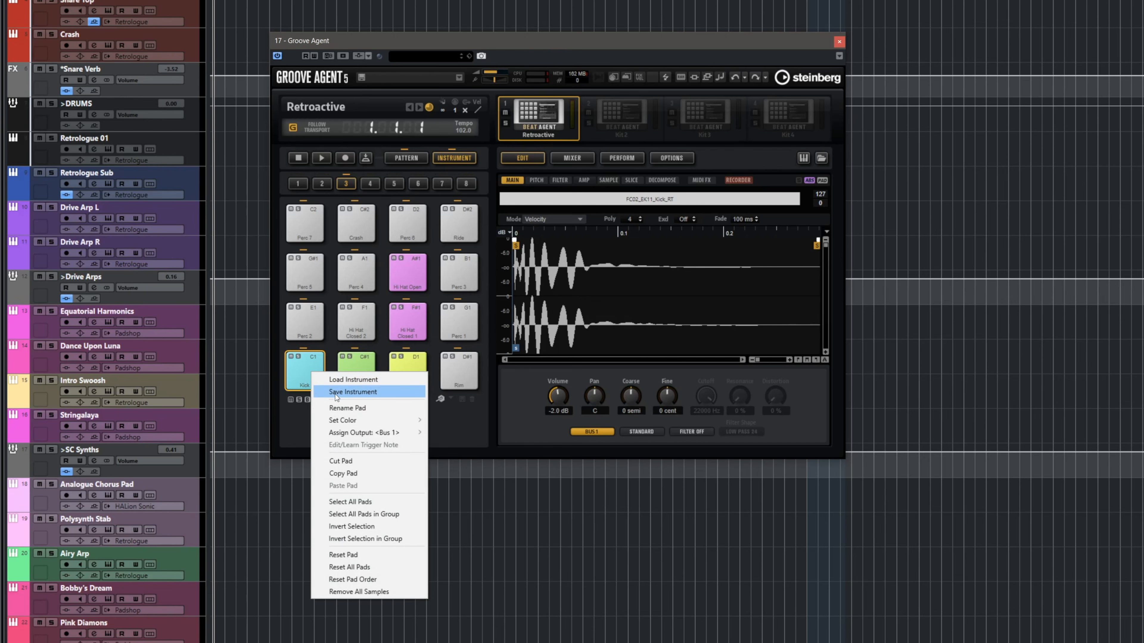
mouse_move(424, 434)
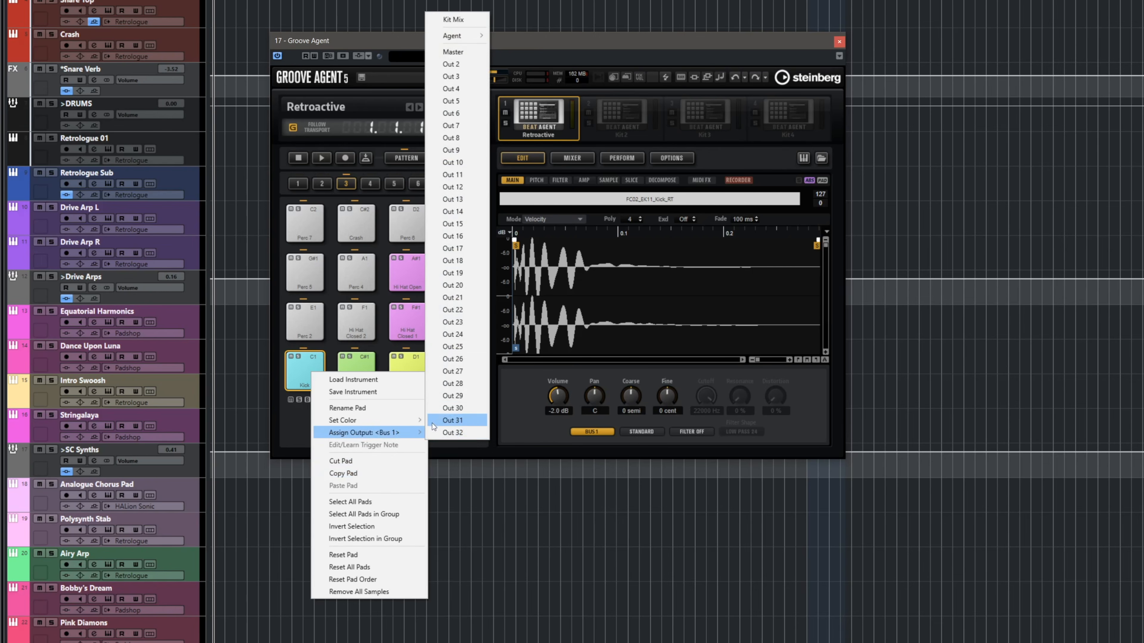
click(447, 76)
- Assign the Snare pad's output to Out 3
click(357, 376)
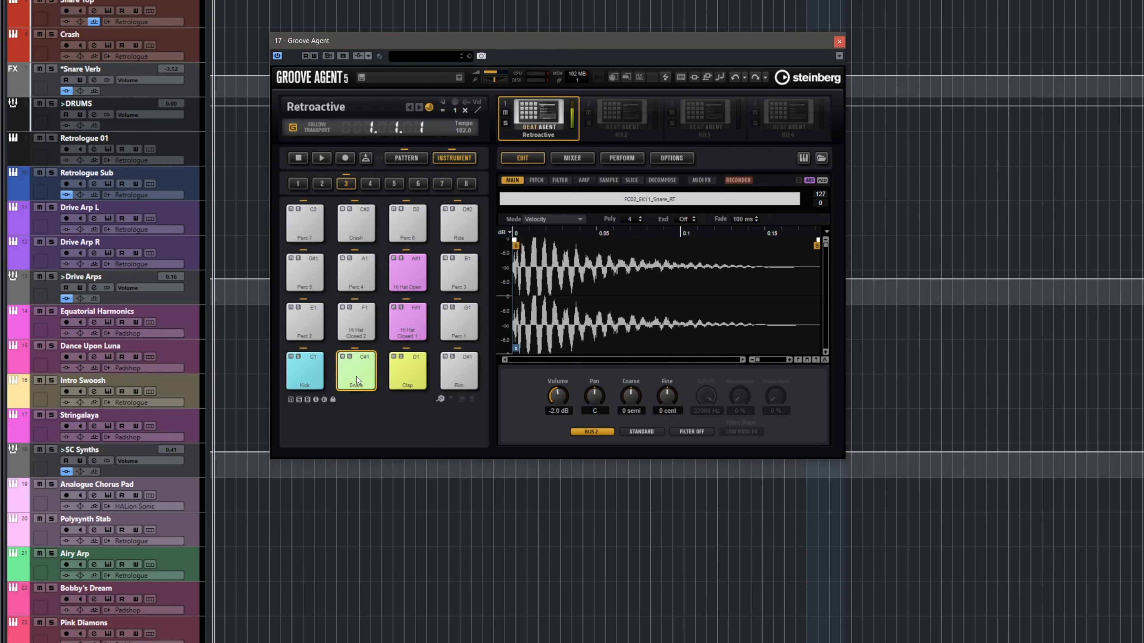
right_click(357, 376)
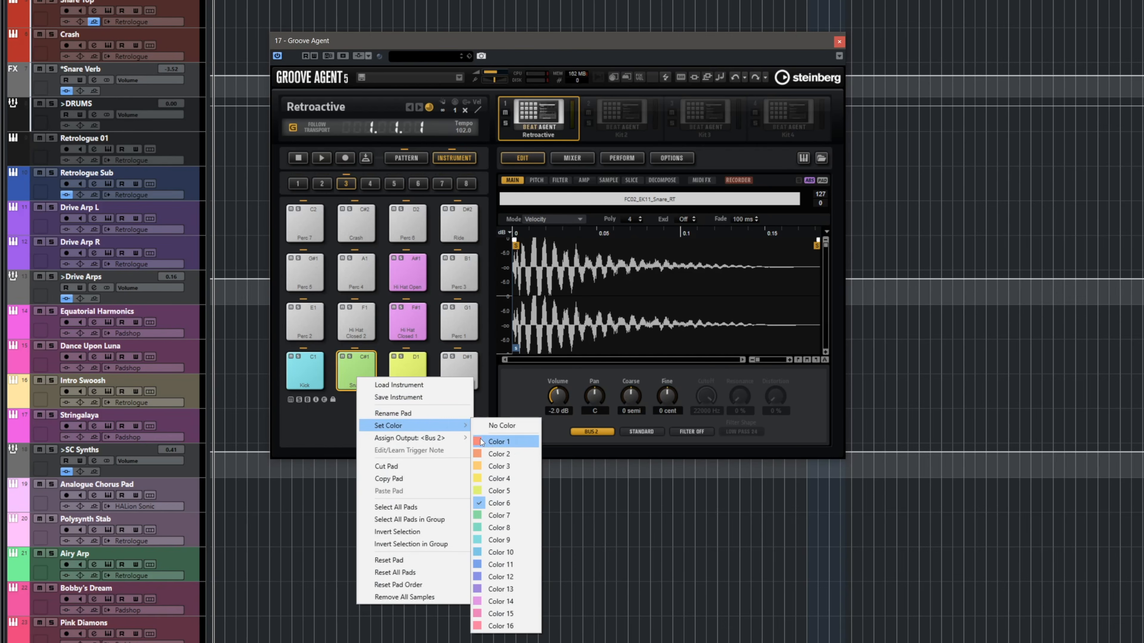
mouse_move(408, 439)
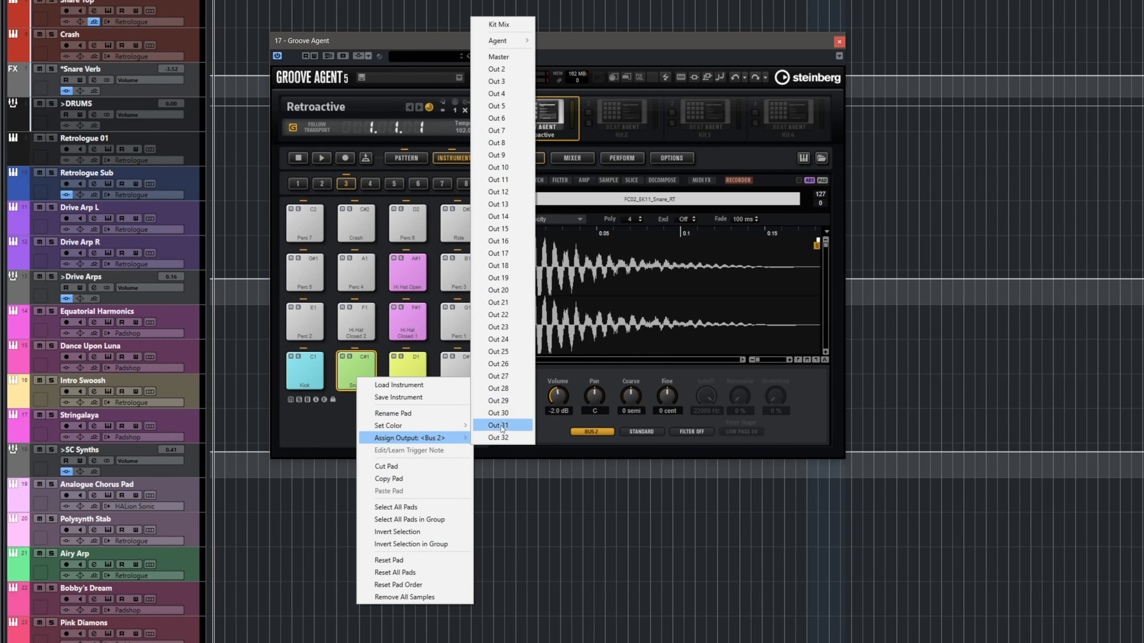
click(499, 82)
- Assign the Clap pad's output to Out 4
click(401, 378)
right_click(399, 372)
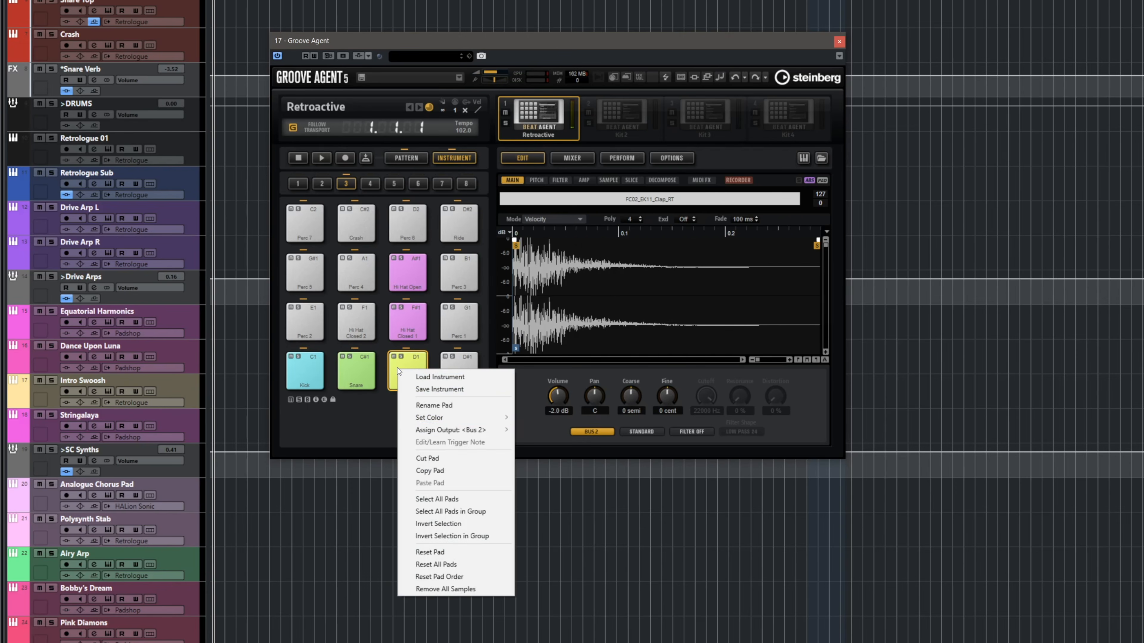
mouse_move(455, 430)
click(558, 91)
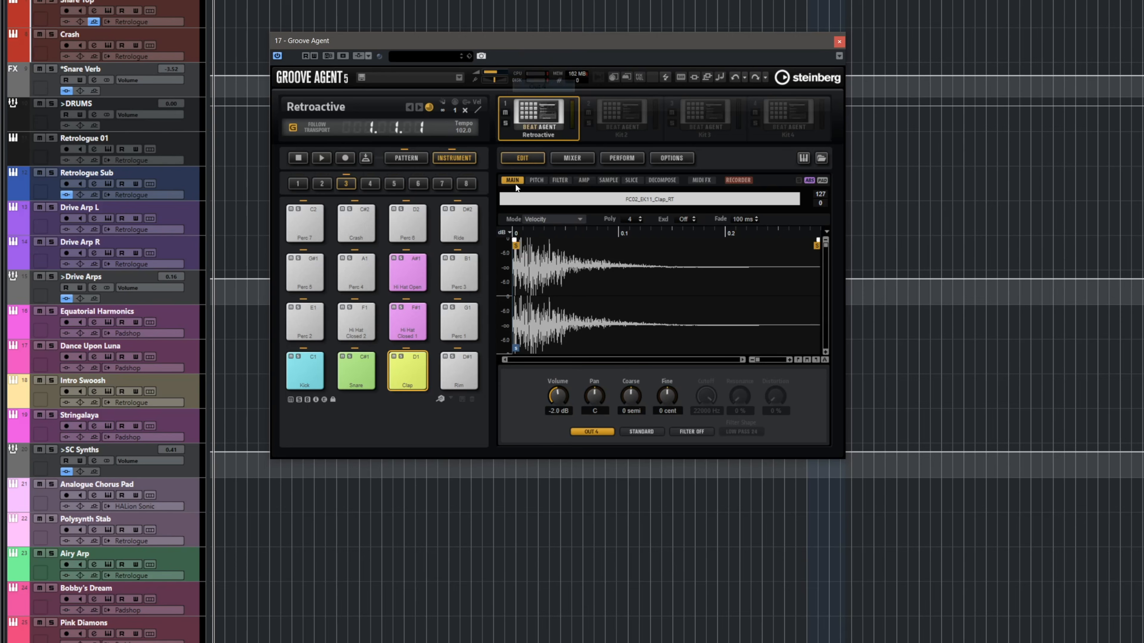
- Select the Hi Hat Closed 1 and Hi Hat Open pads together and assign both to Out 5
click(403, 319)
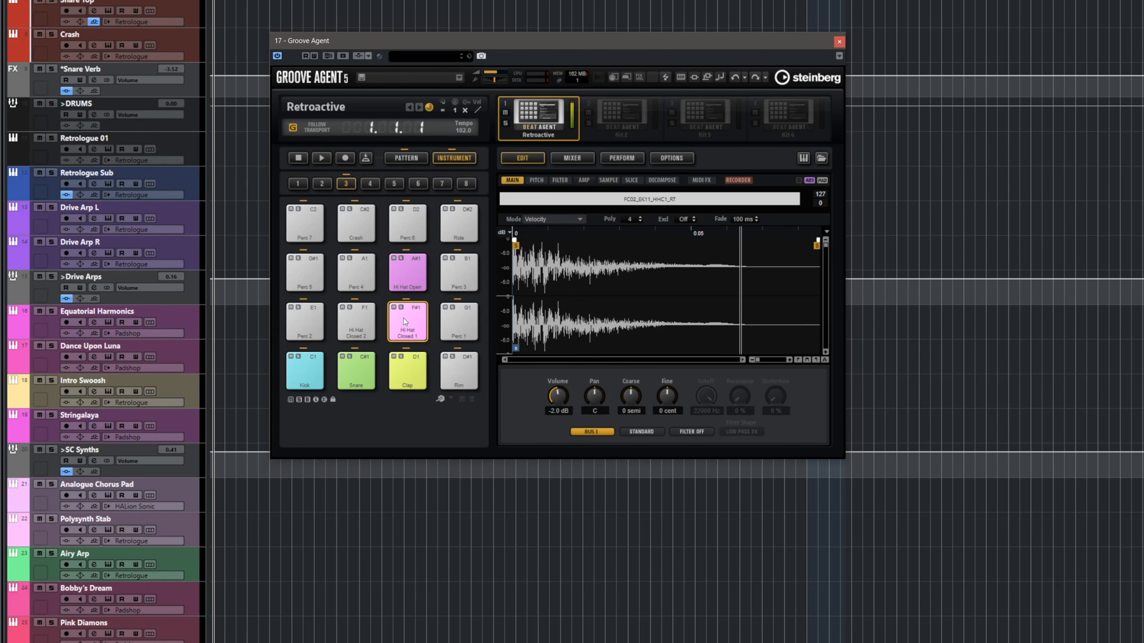
right_click(408, 272)
click(394, 292)
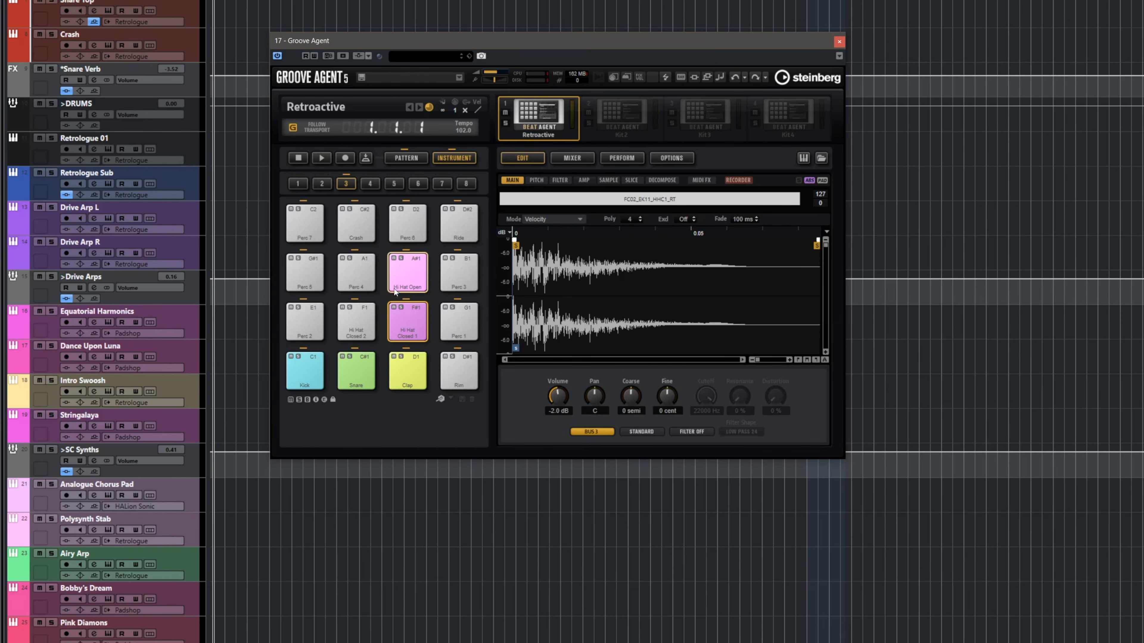
click(402, 324)
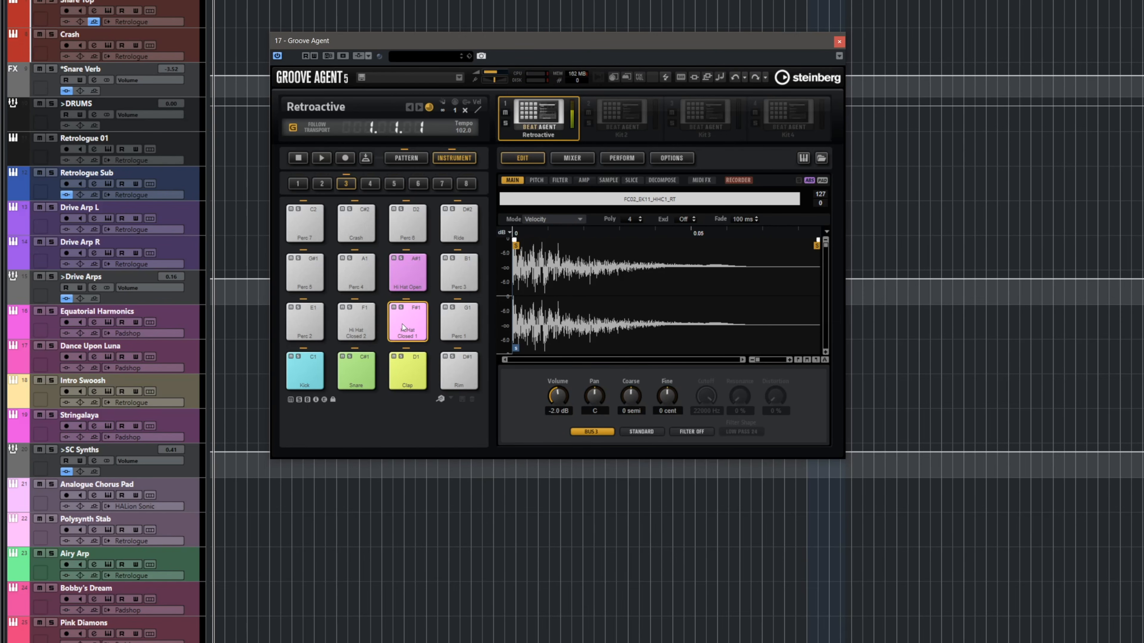
right_click(411, 282)
mouse_move(482, 346)
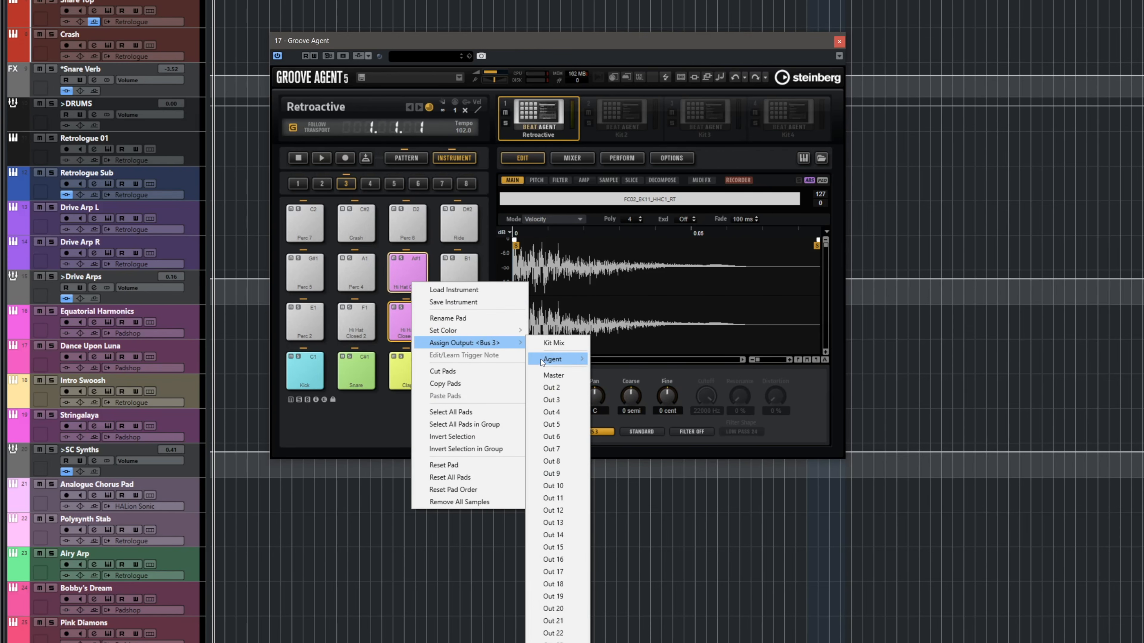
click(552, 424)
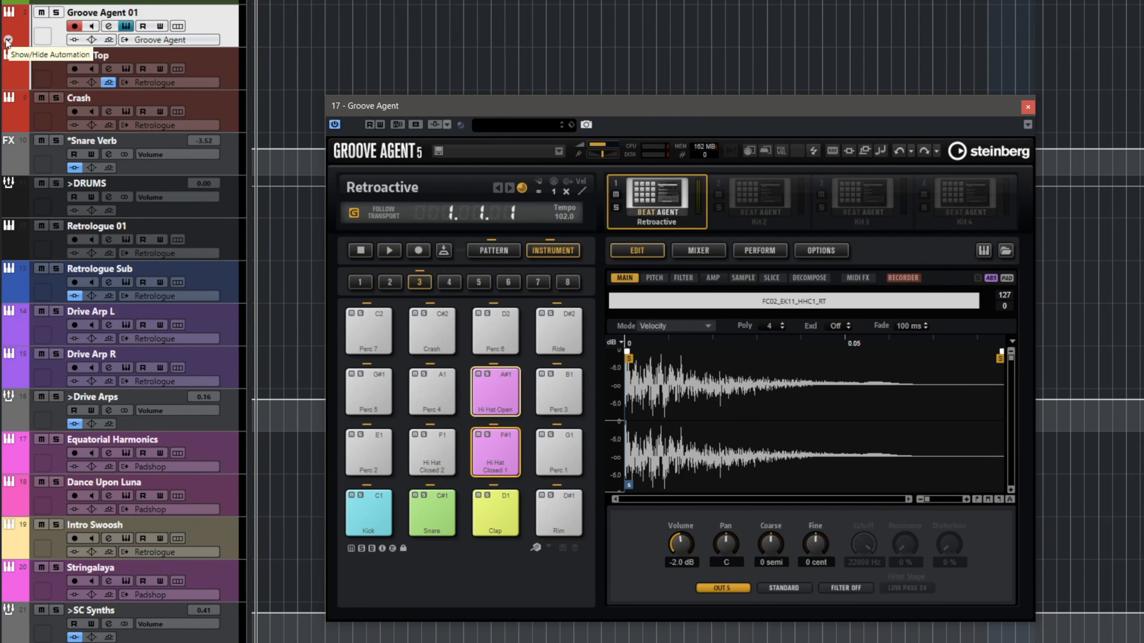
- Show the automation and output lanes of Groove Agent 01, and select its Kick through Hi Hat Closed 1 channels together in the MixConsole
click(8, 41)
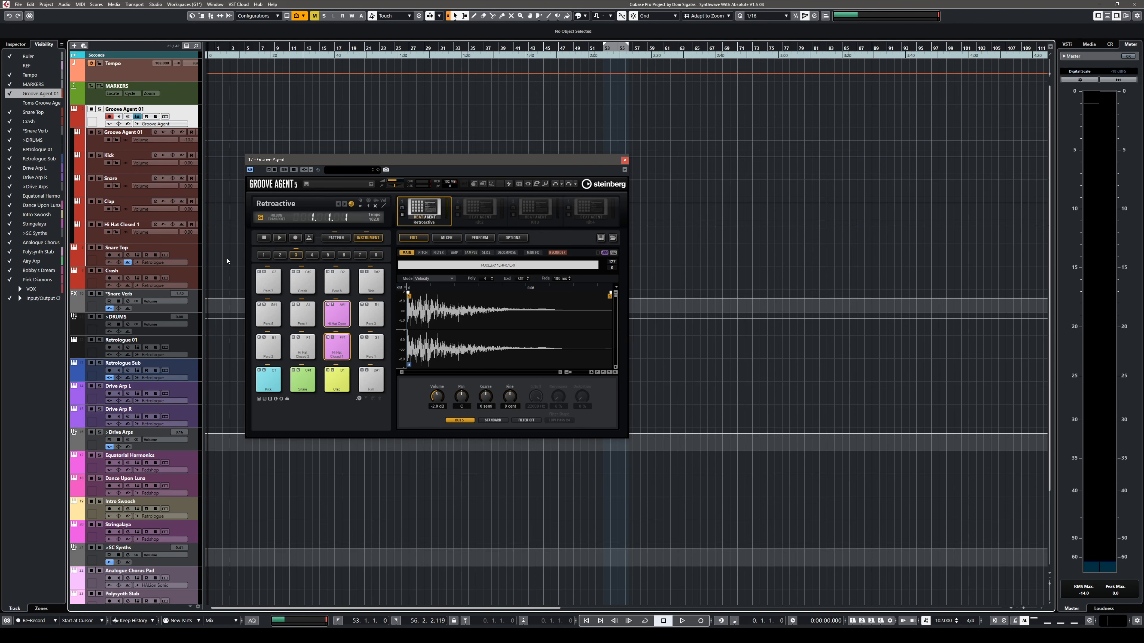
key(F3)
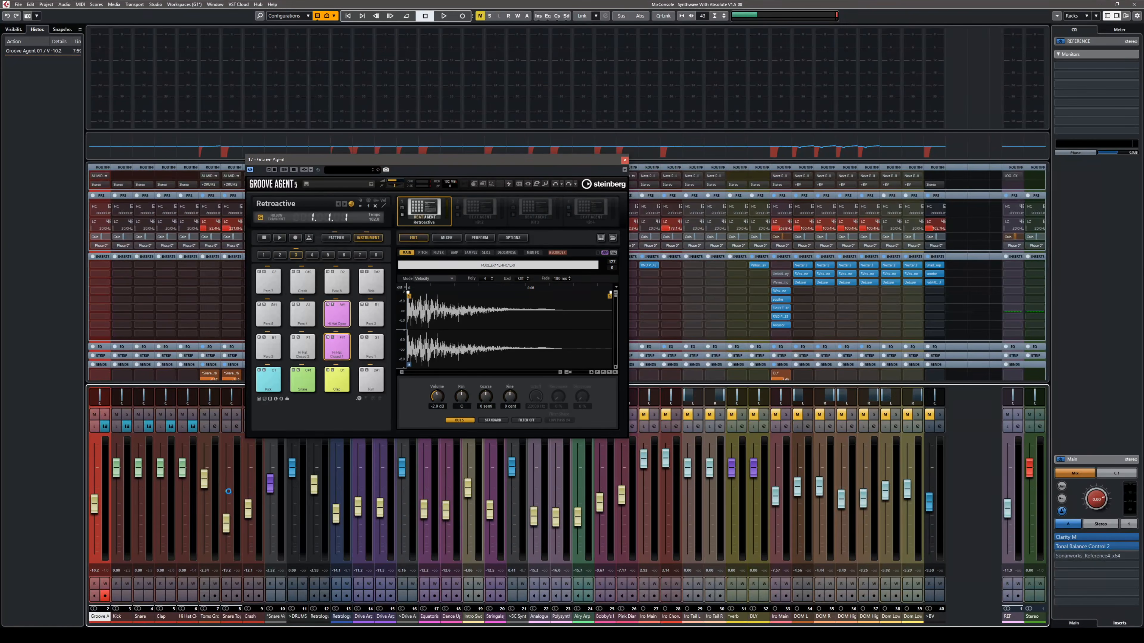
click(133, 618)
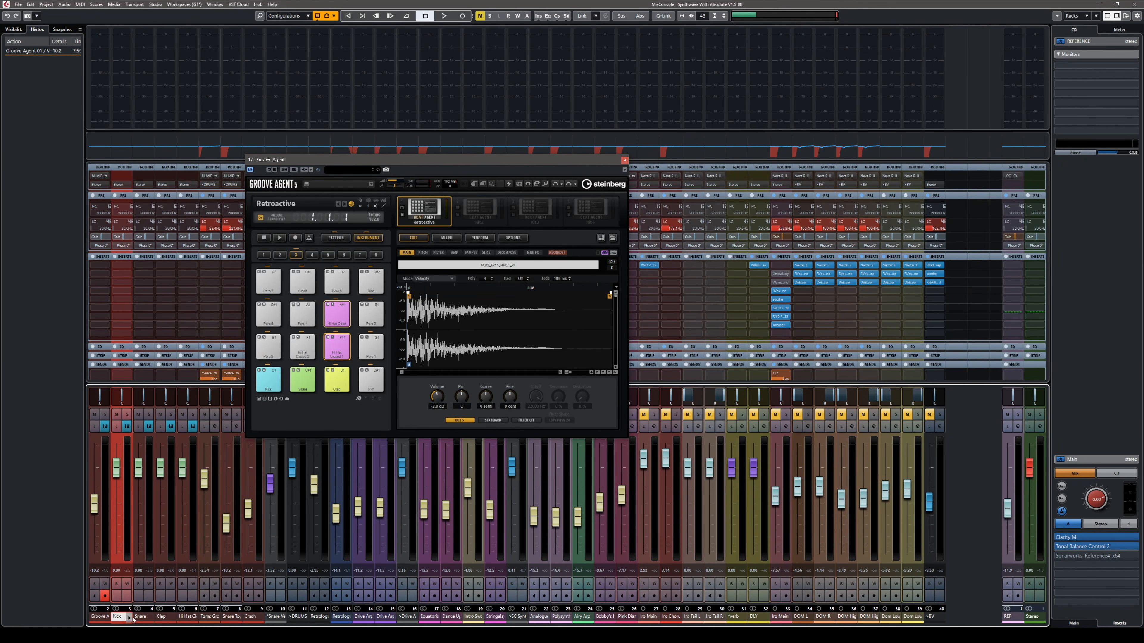
shift+click(185, 618)
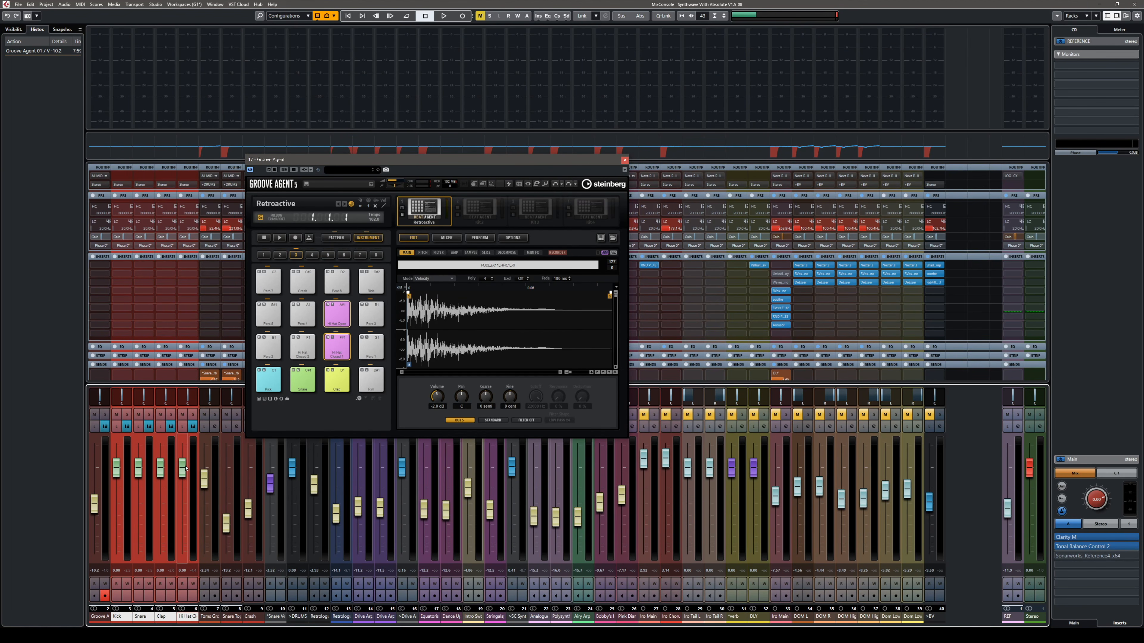
click(122, 196)
click(122, 196)
key(alt+shift)
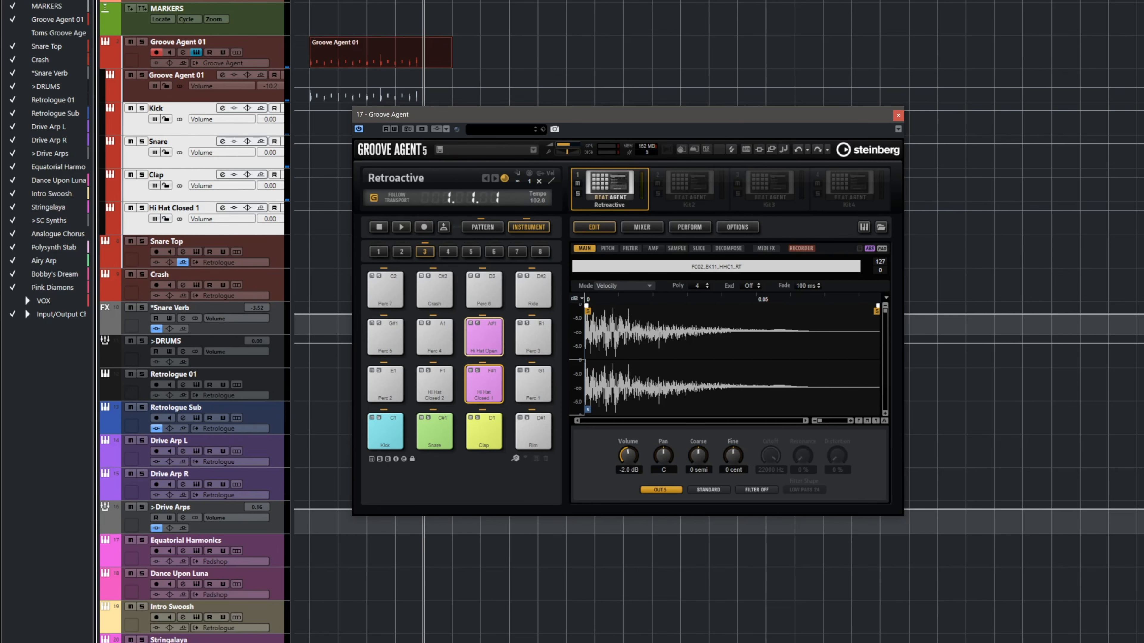
- Trim the end of the recorded Groove Agent 01 part to just after its last hits
drag(447, 65, 422, 64)
drag(309, 1, 307, 30)
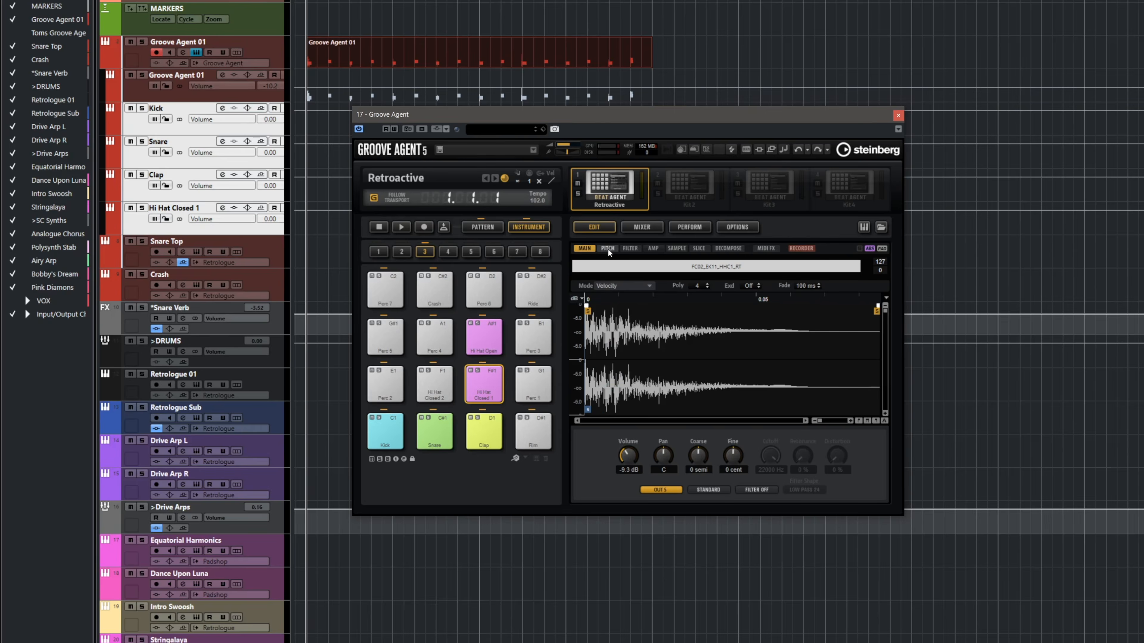
- Set the Hi Hat Closed 1 pad's random pitch variation to 2.00 % and play the pattern back from the start
click(607, 249)
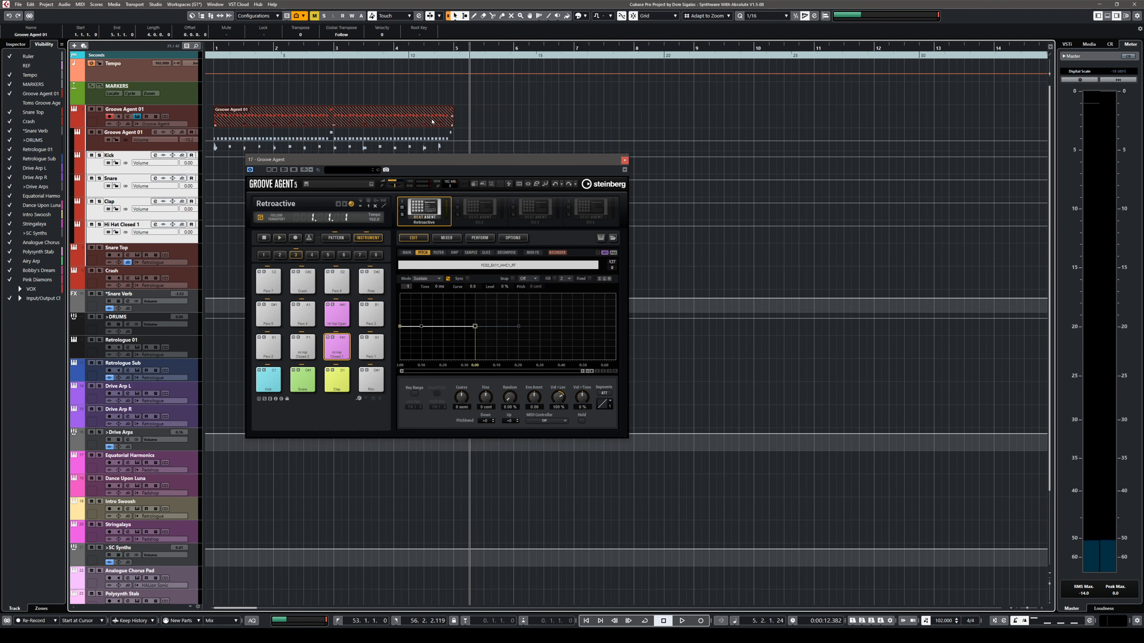
drag(467, 118, 434, 121)
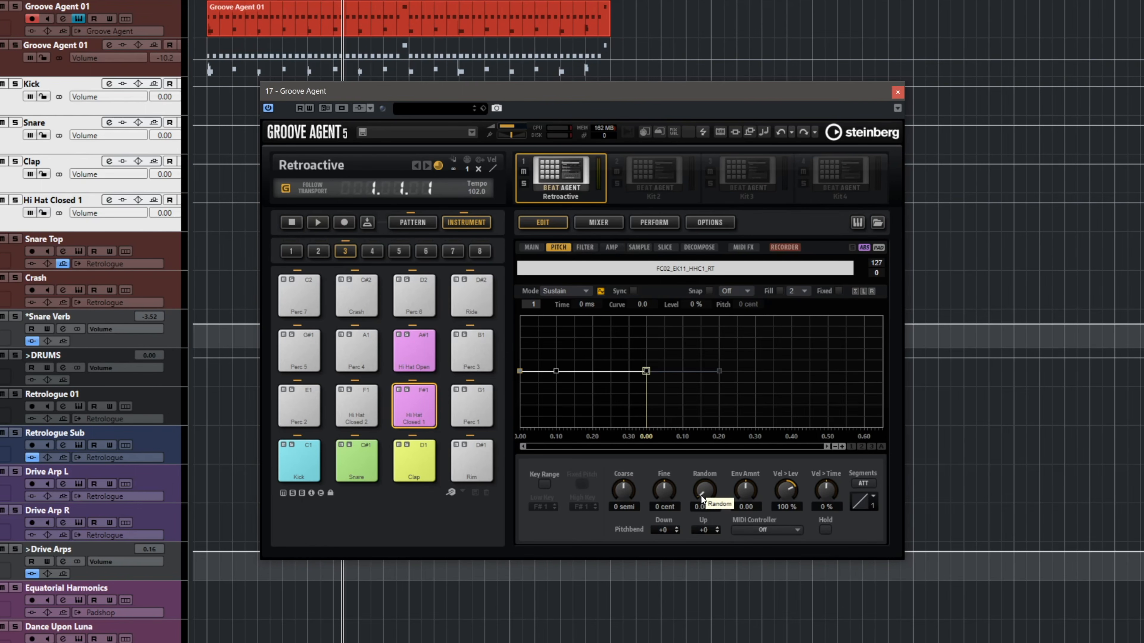
key(KP_1)
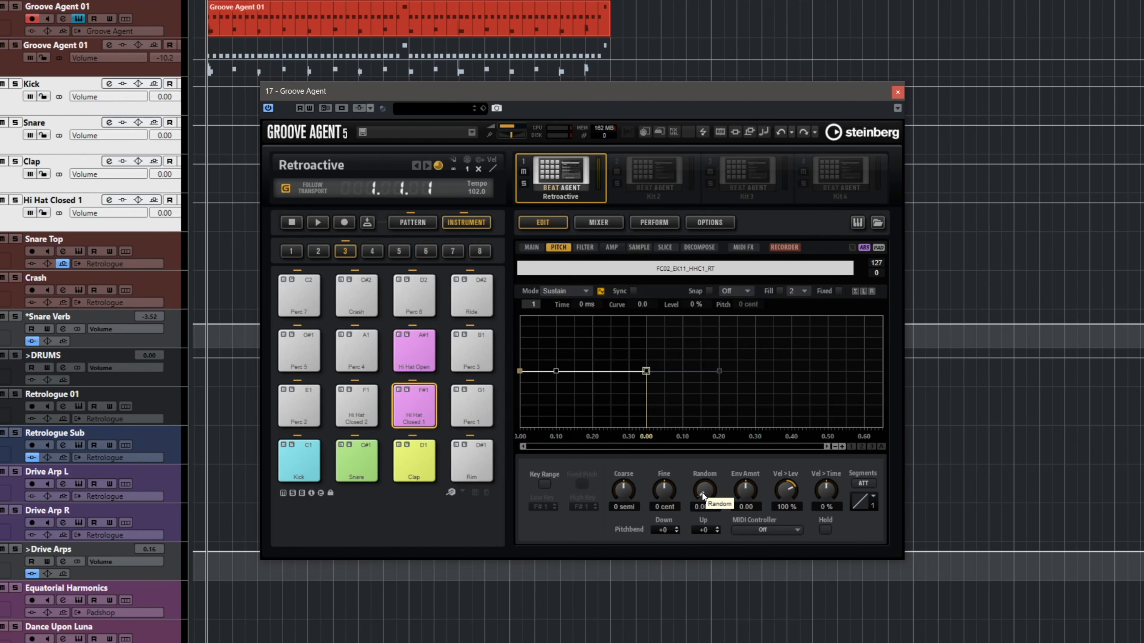
drag(704, 495, 720, 510)
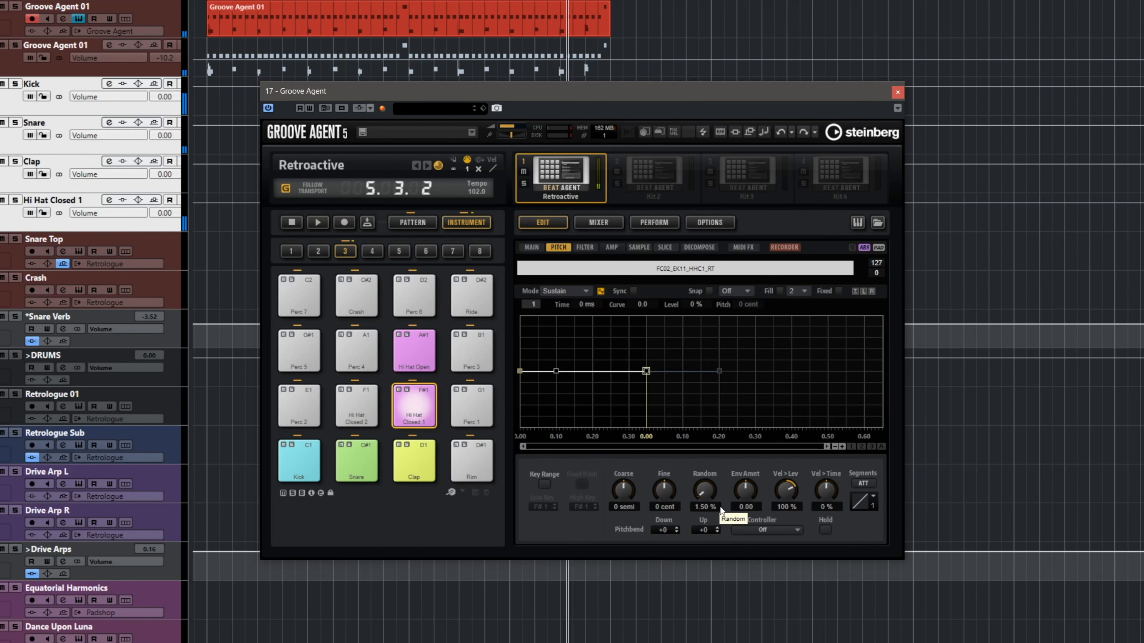
scroll(721, 511, up, 1)
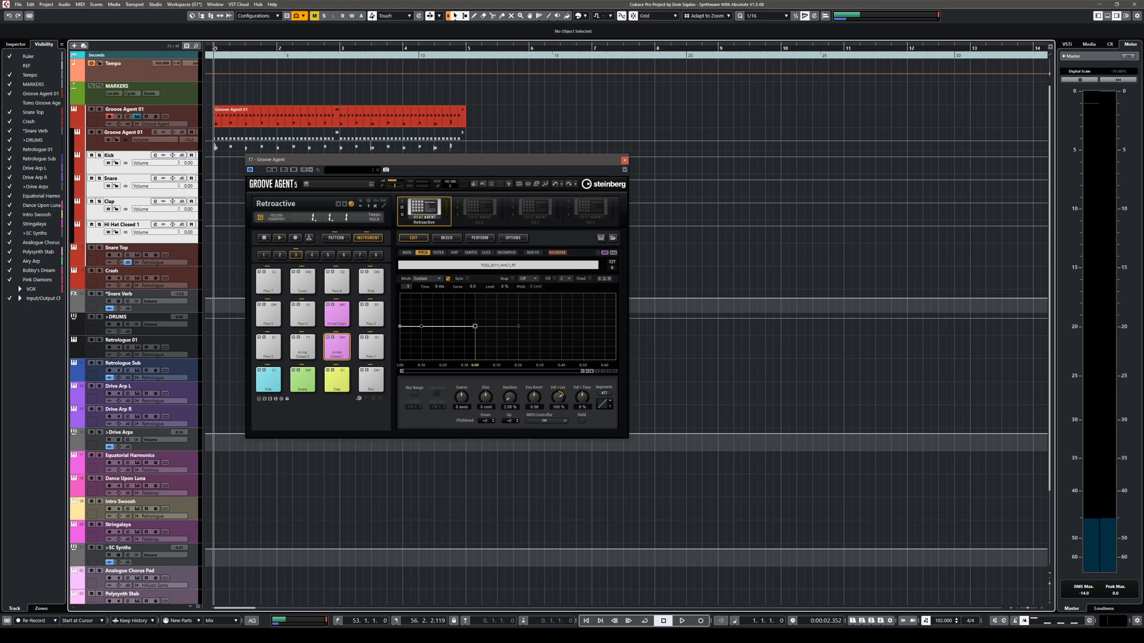
key(space)
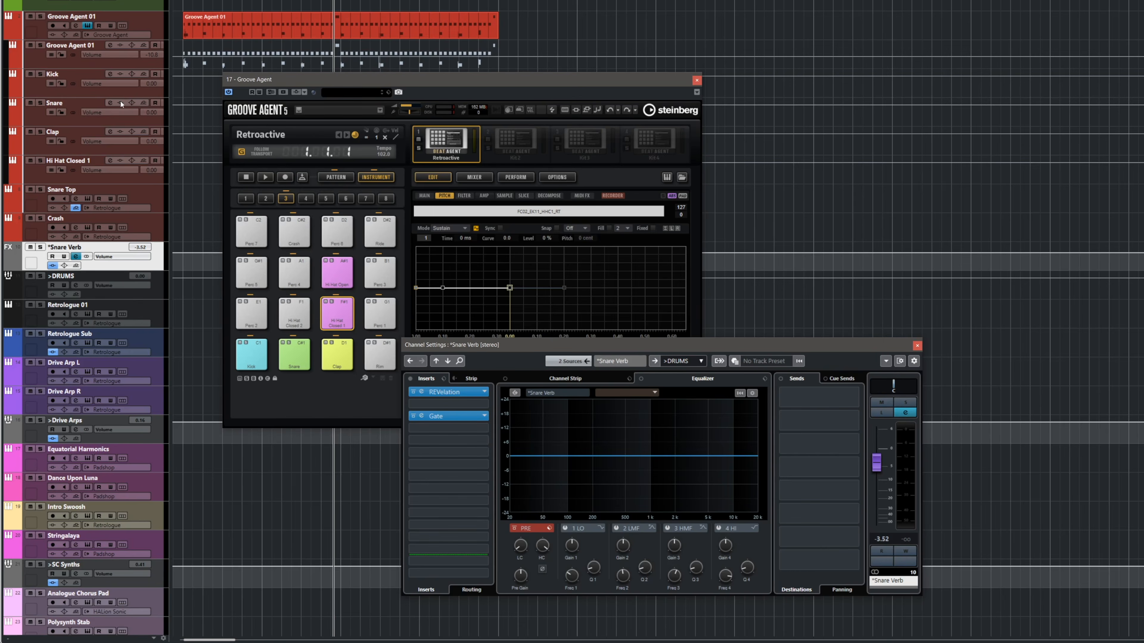
- Add a send from the Snare channel to *Snare Verb, enable it and set its level to 0.00 dB
click(96, 110)
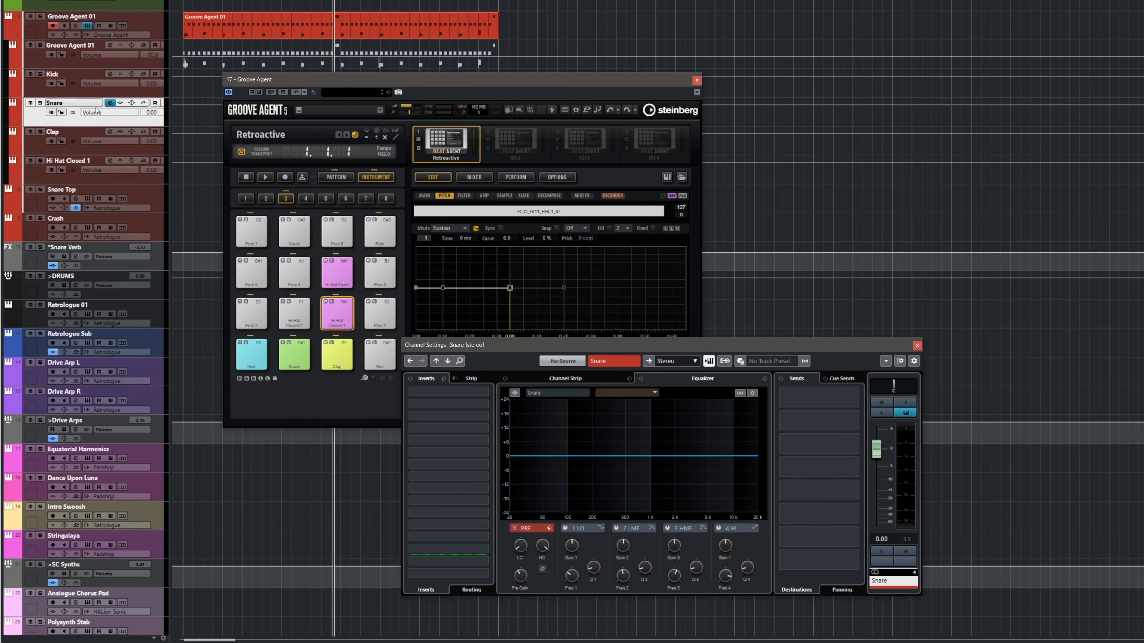
click(855, 398)
click(815, 430)
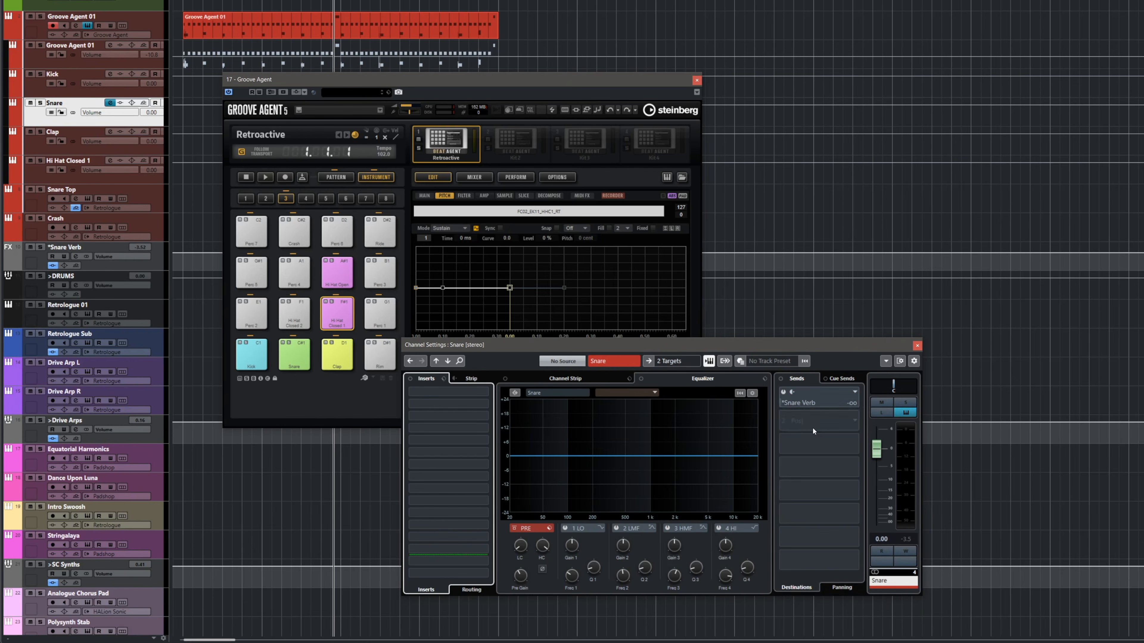
click(785, 402)
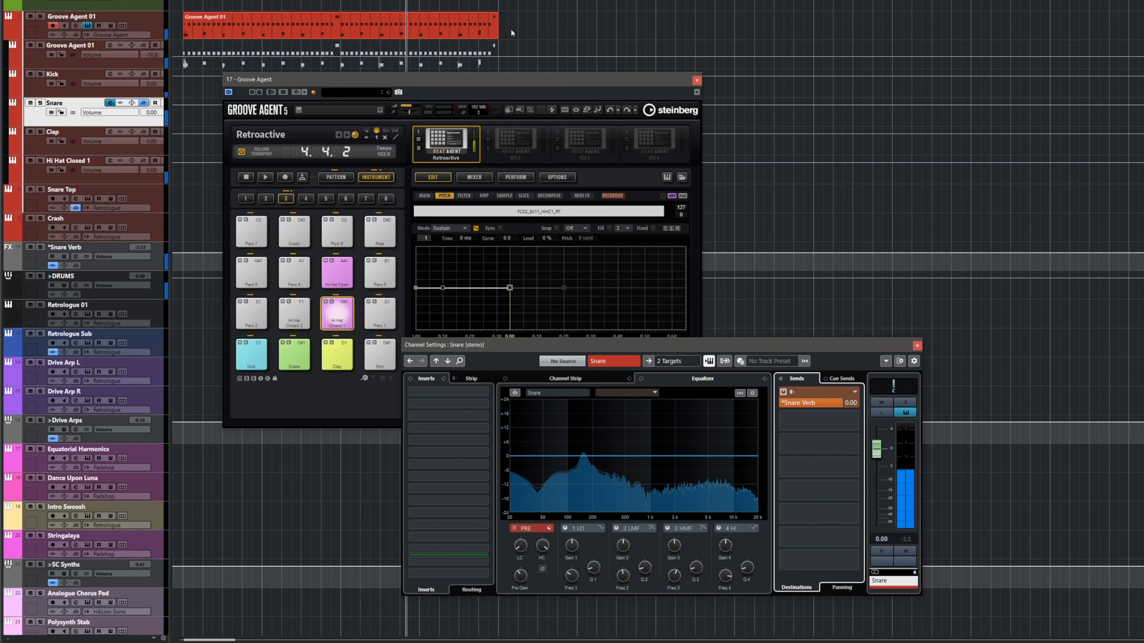
- Select the Groove Agent 01 part, set the cycle locators around it and rewind playback toward its start
drag(260, 33, 225, 34)
key(p)
key(KP_Subtract)
key(KP_Subtract)
key(KP_Subtract)
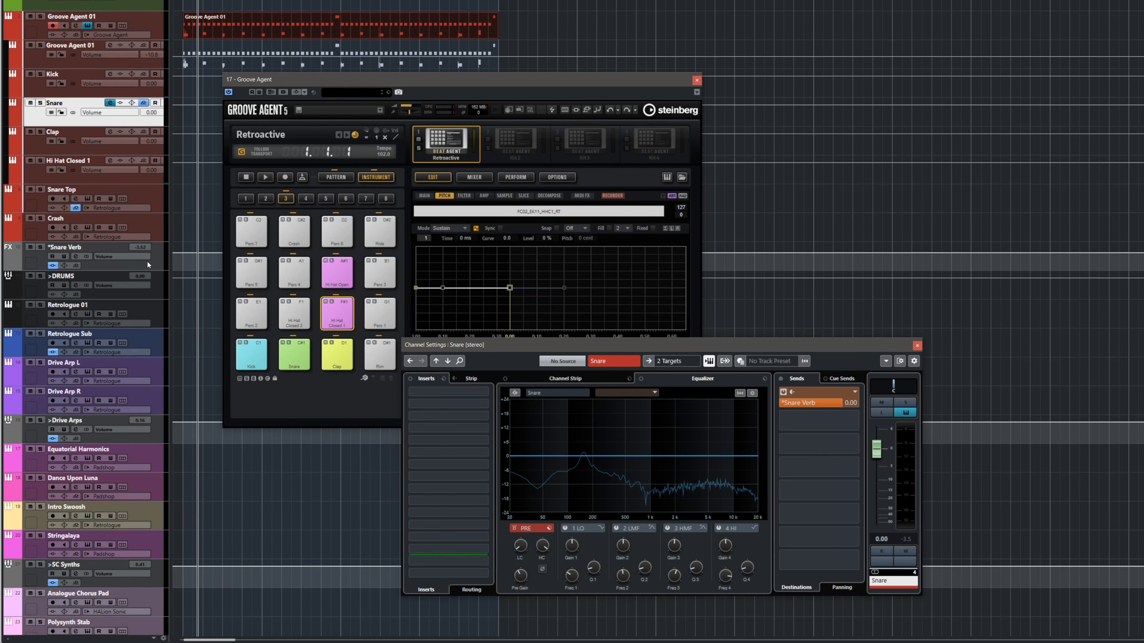
- Open the REVelation and Gate inserts of the *Snare Verb channel and set the gate threshold to -19.4 dB
click(149, 265)
click(443, 392)
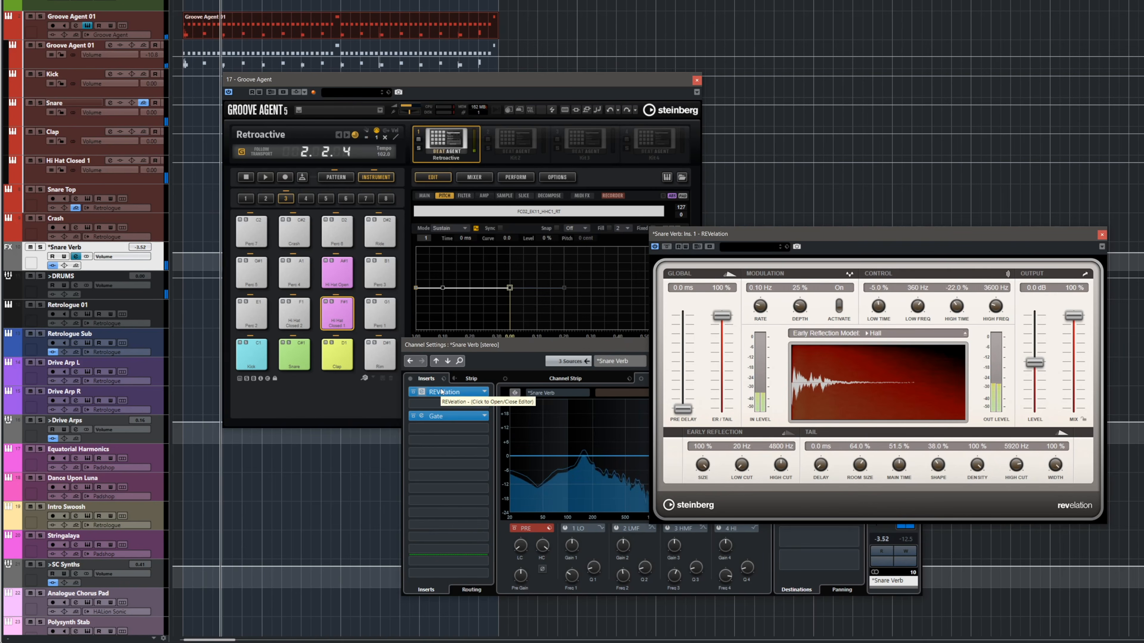
click(439, 415)
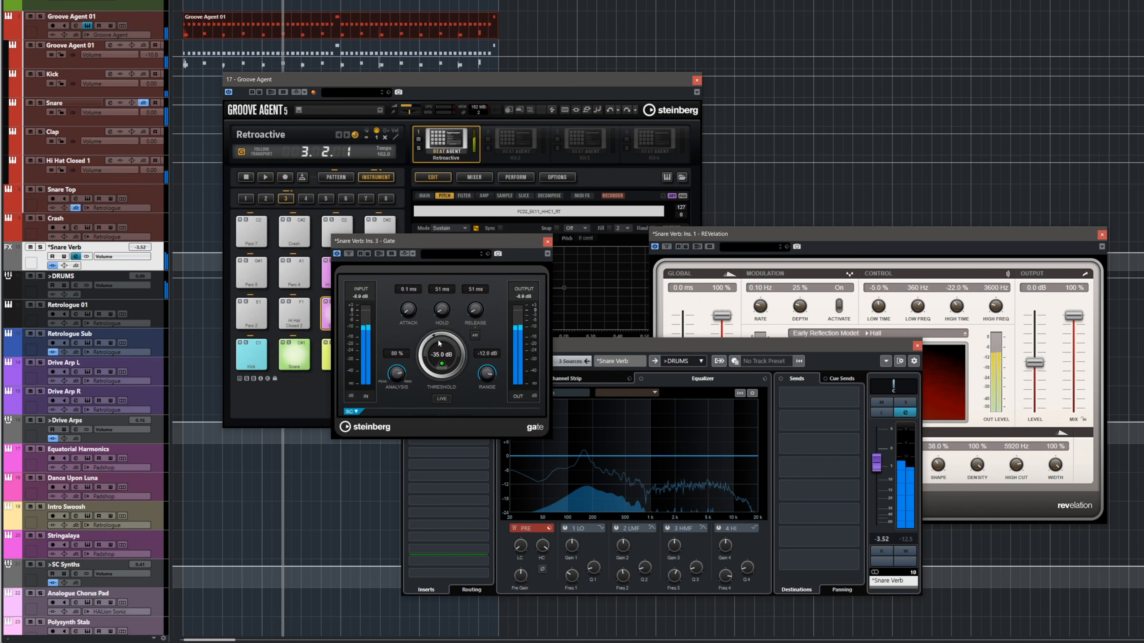
drag(439, 344, 447, 331)
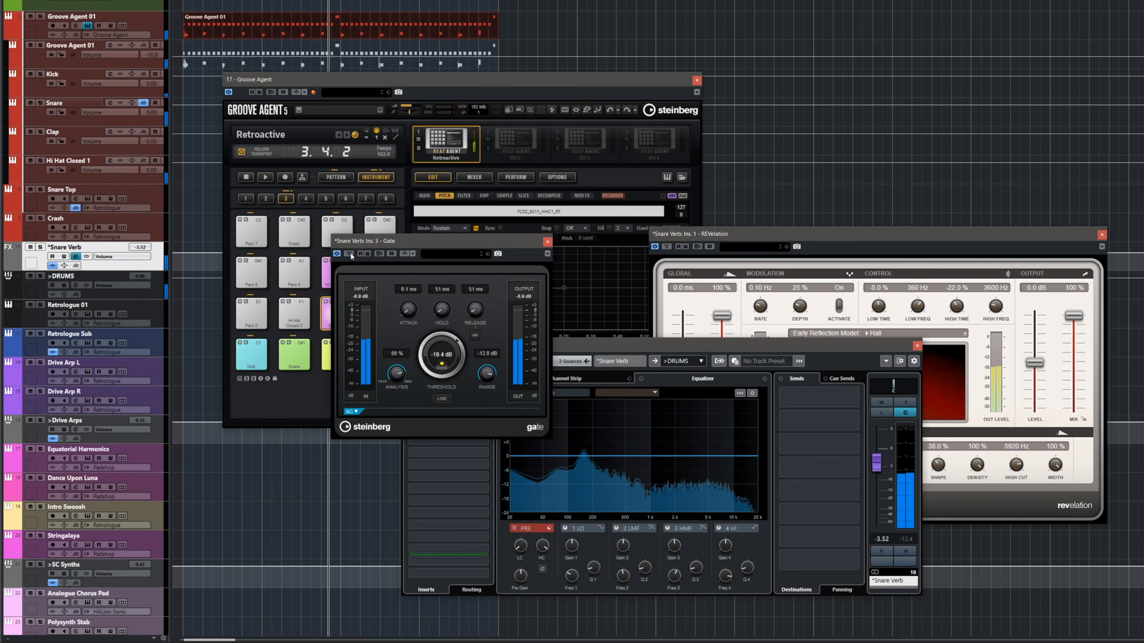
- Close the Gate, *Snare Verb channel settings, REVelation and Groove Agent windows to clear the arrangement view
click(547, 240)
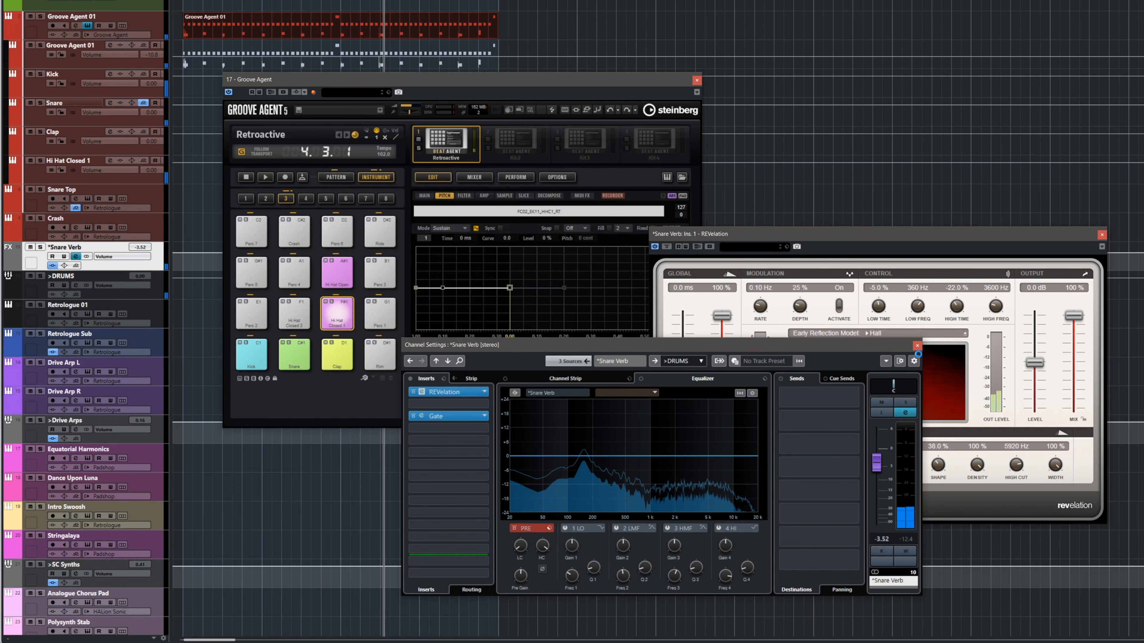
click(917, 346)
click(1102, 235)
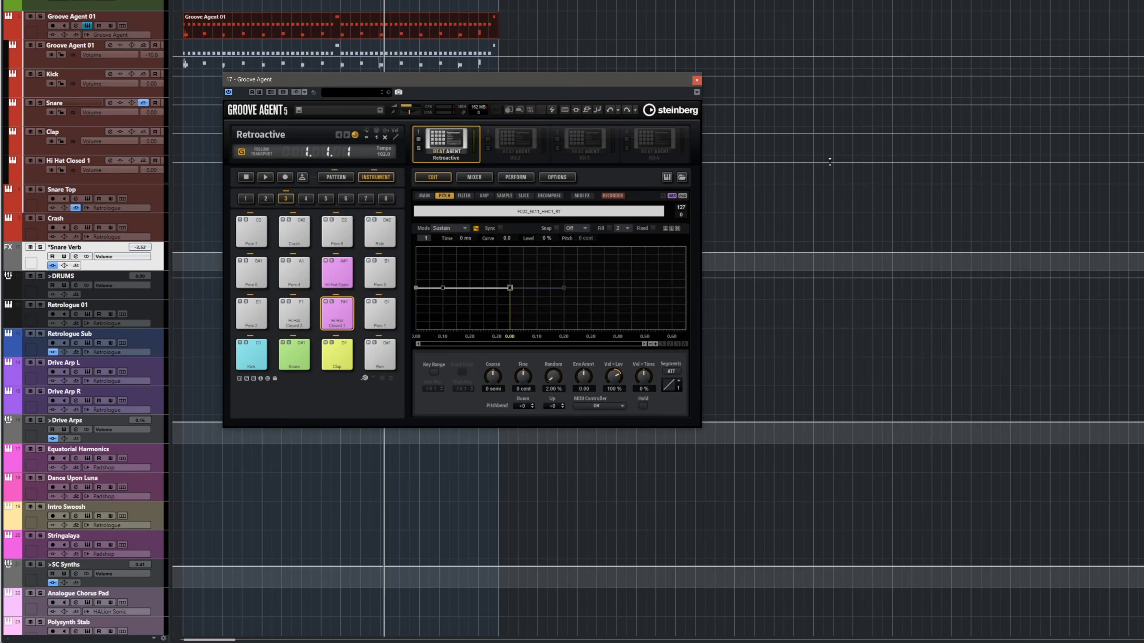
click(696, 80)
key(g)
key(g)
key(g)
key(g)
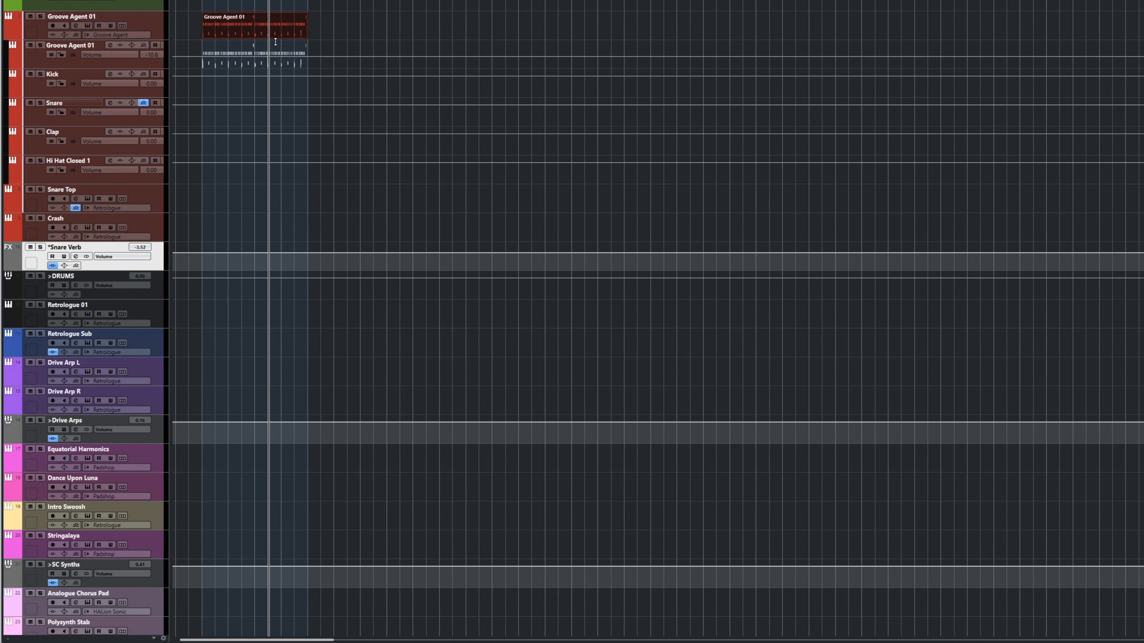
key(g)
key(g)
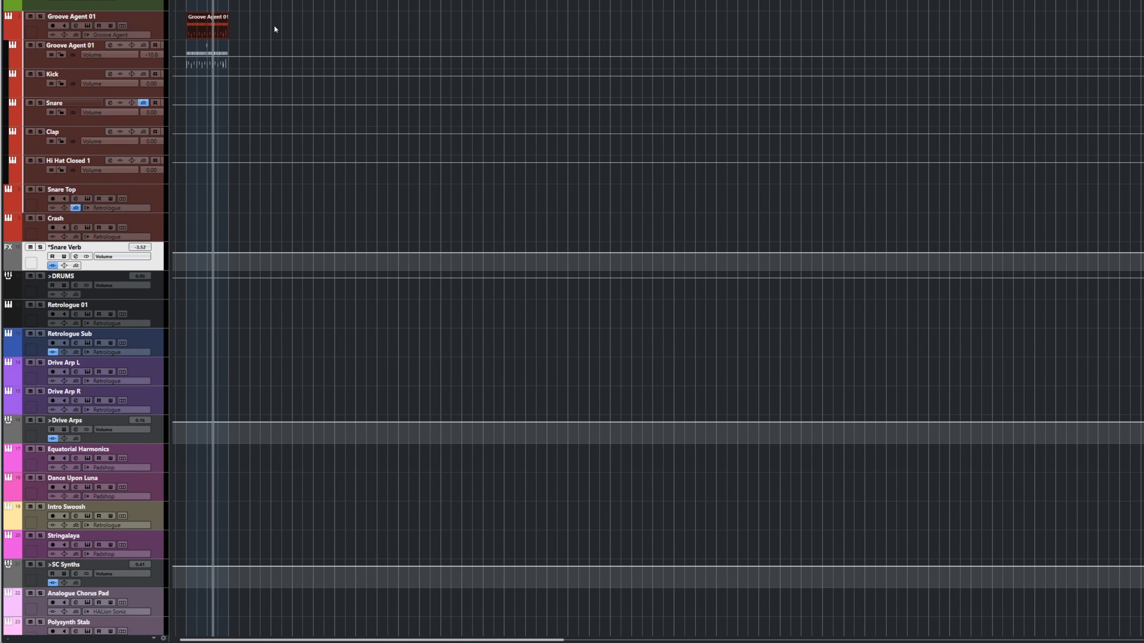
- Repeat the Groove Agent 01 part along its track up to bar 69 and return playback to the left locator
drag(227, 29, 882, 38)
key(KP_1)
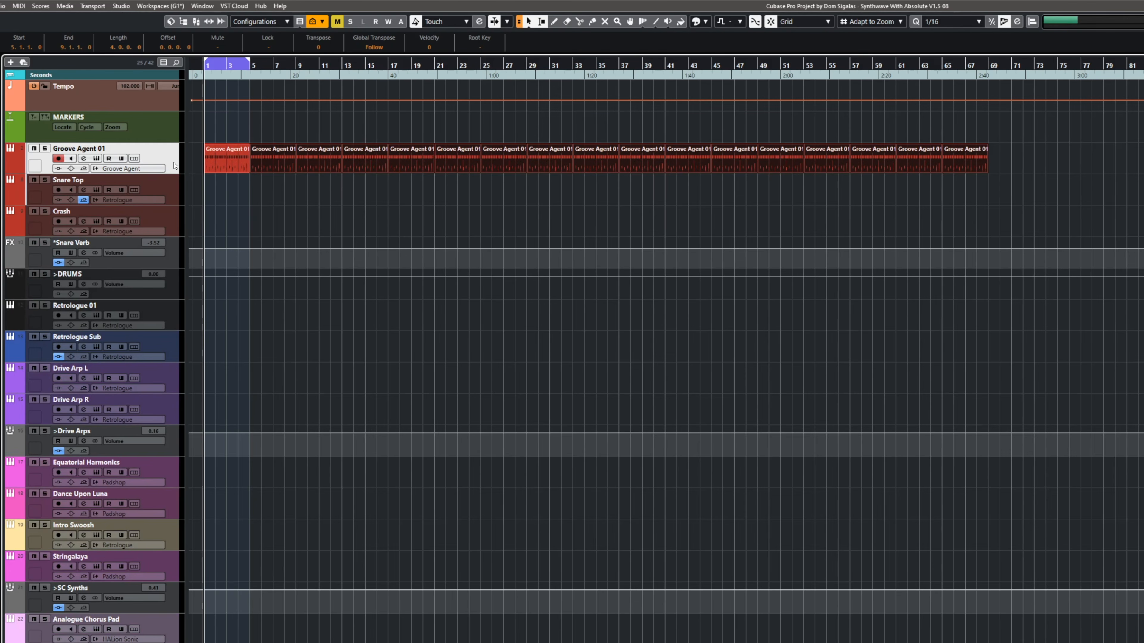
- Add one Groove Agent instrument track with stereo outputs and move its plug-in window clear of the track list
key(t)
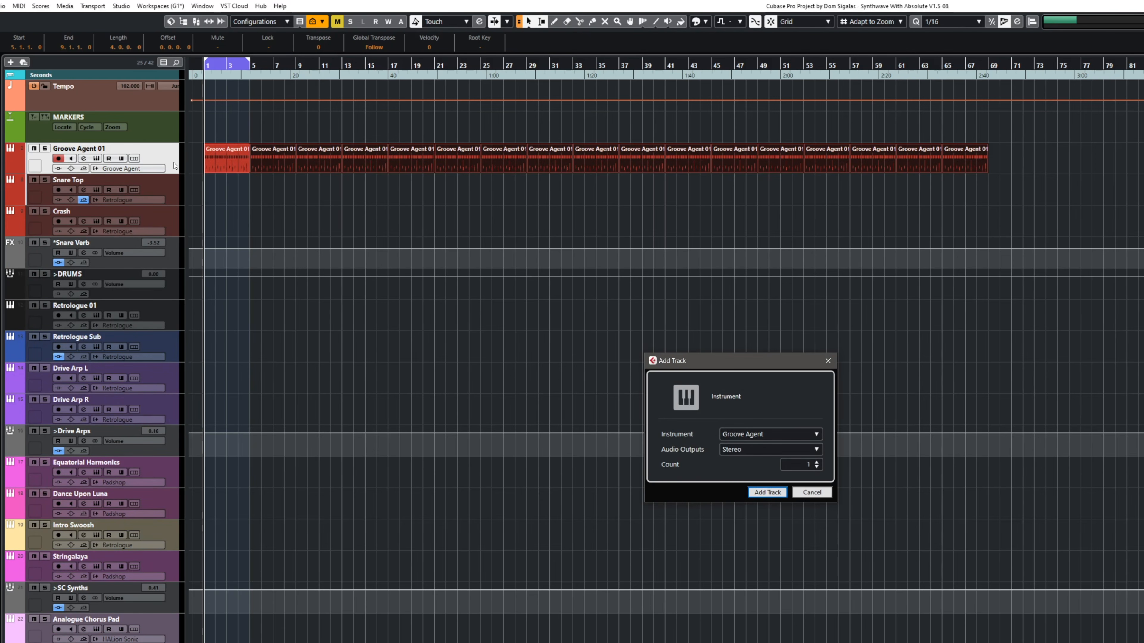
click(767, 493)
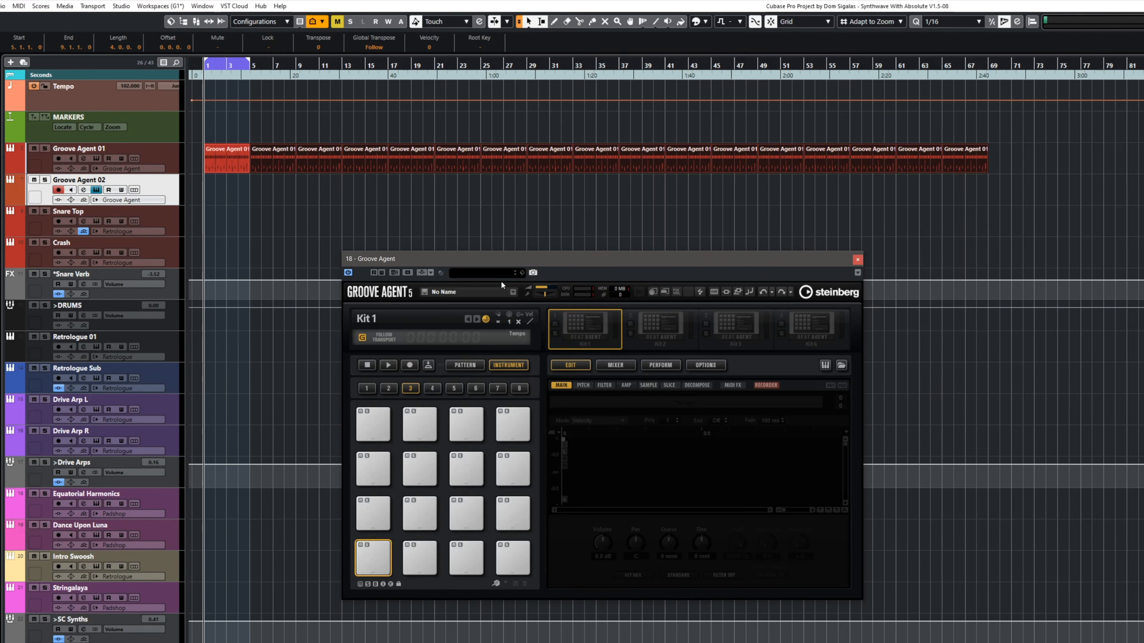
drag(497, 260, 360, 264)
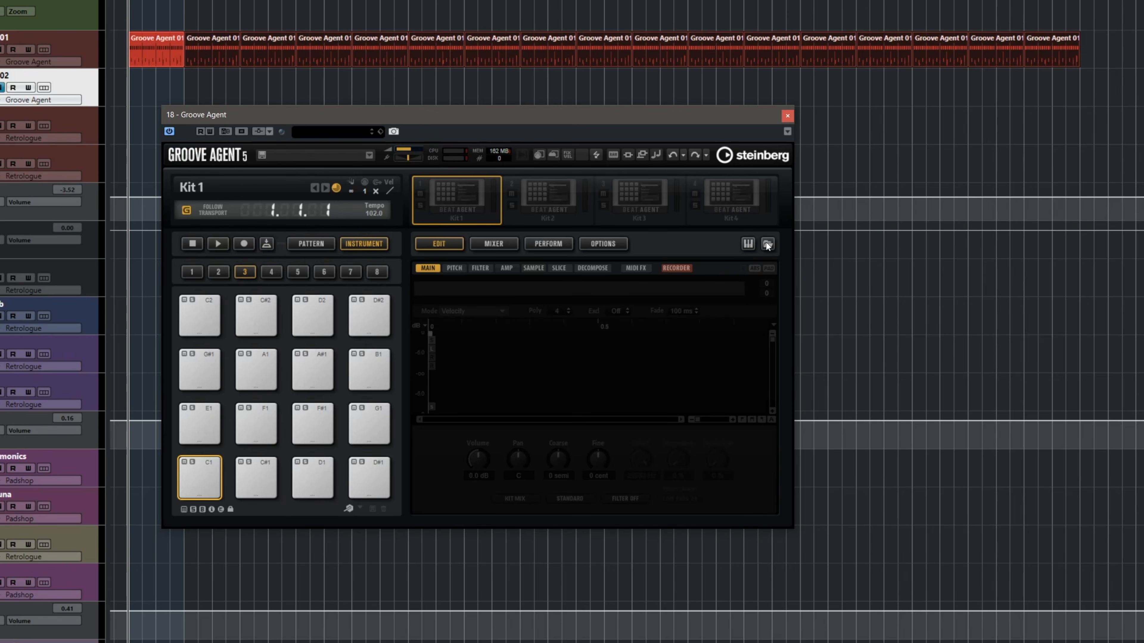
- Show Groove Agent's sound browser and filter its instruments by the Toms sub category
click(767, 244)
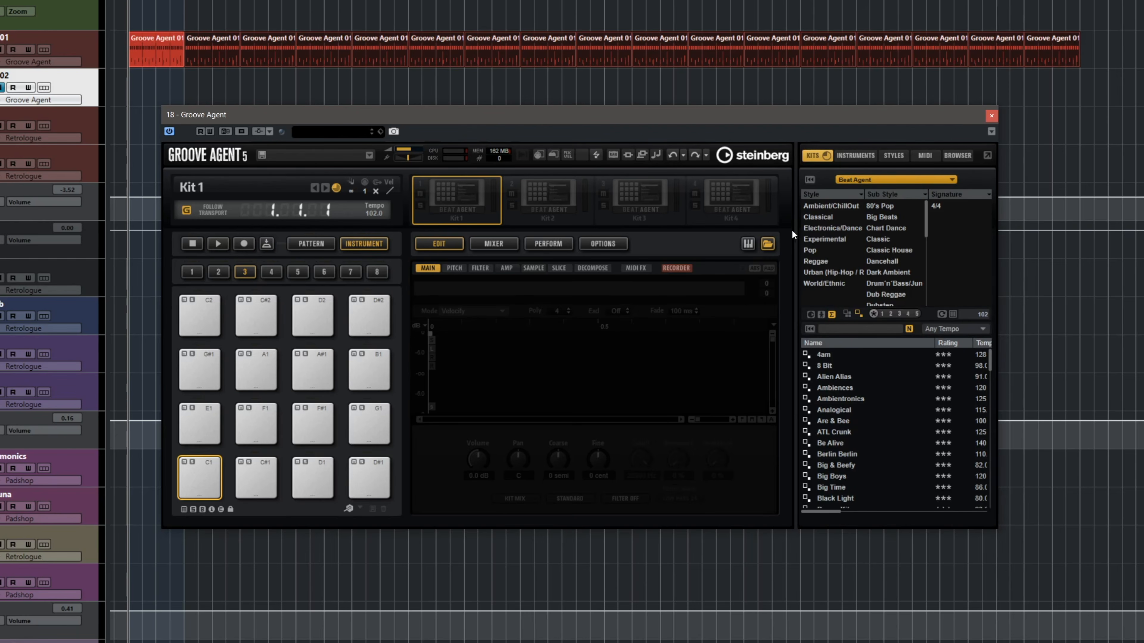
click(855, 156)
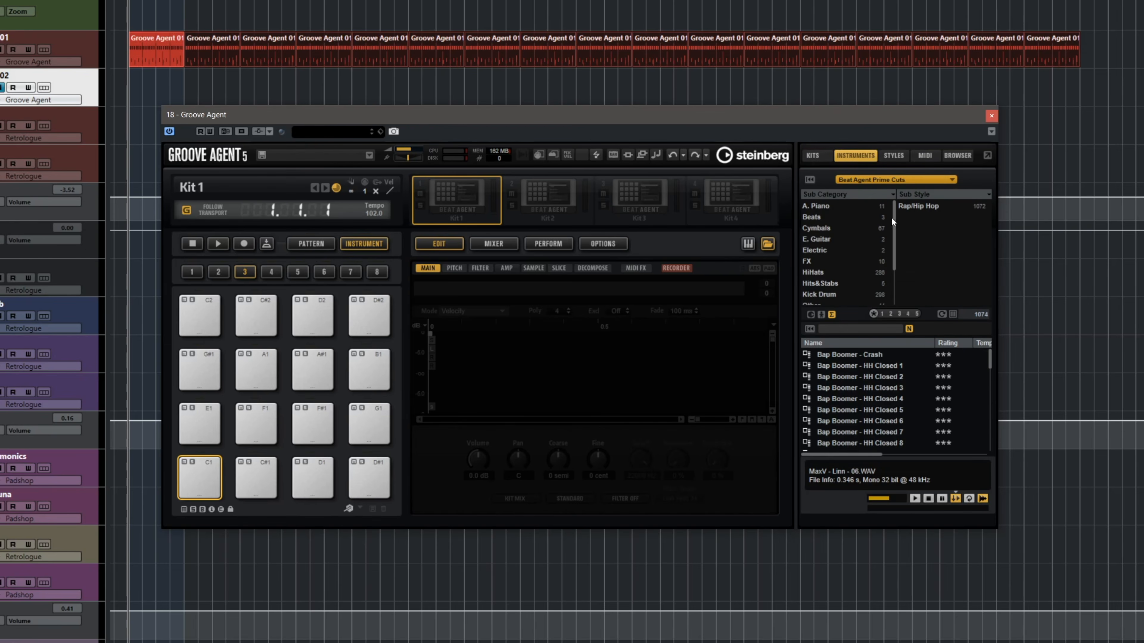
drag(893, 234, 891, 253)
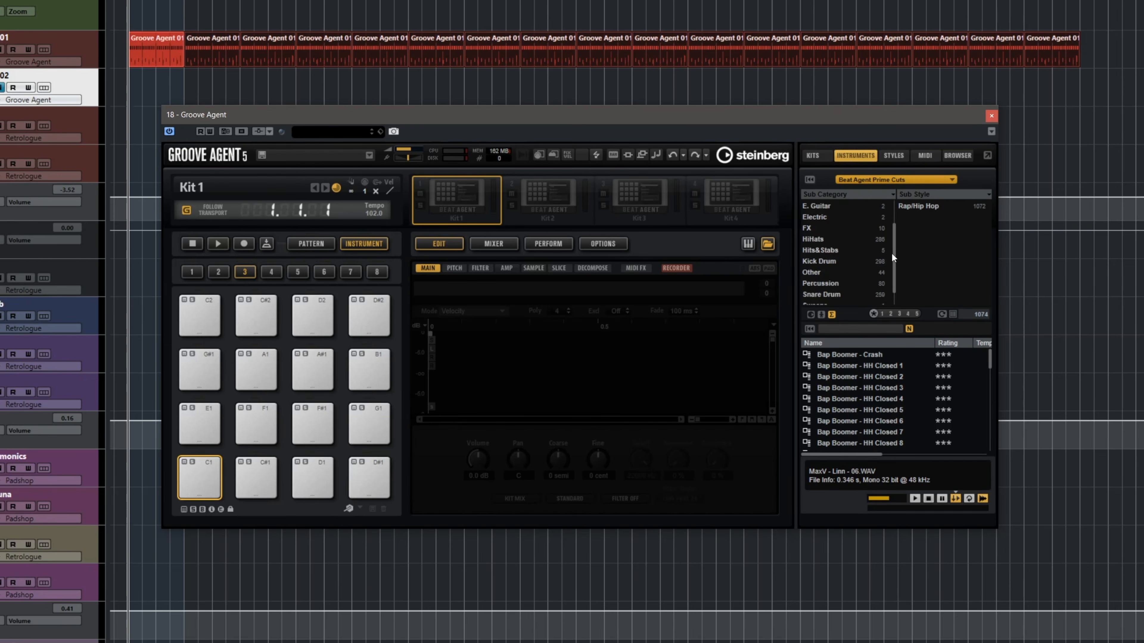
click(836, 297)
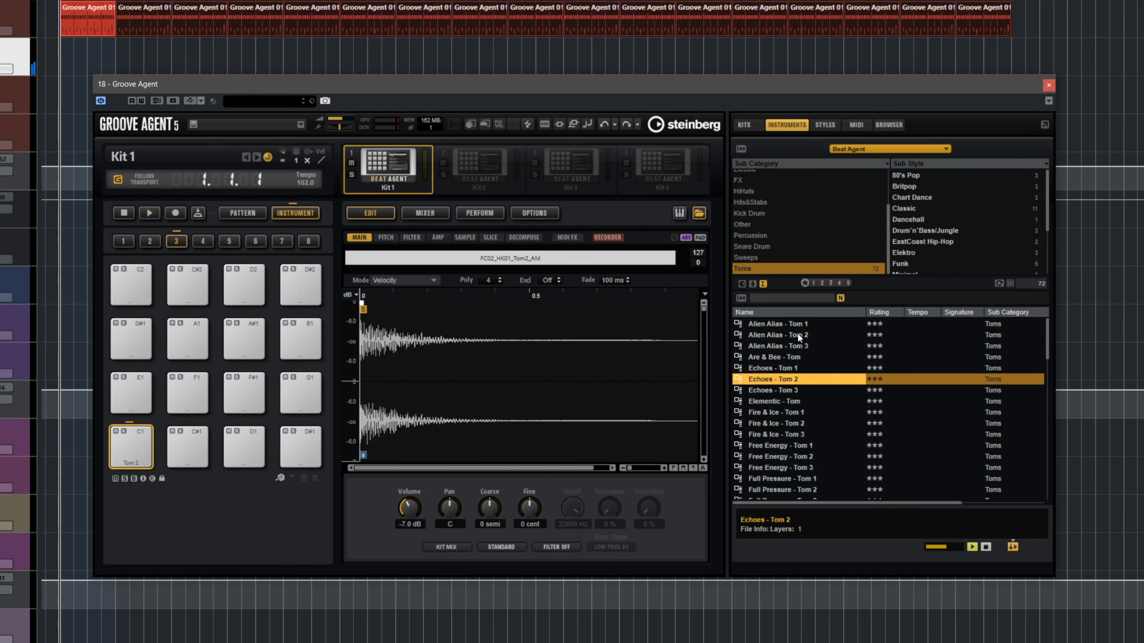
- Audition the Beat Agent tom sounds one after another, from the Echoes toms through the Stand Up toms
key(Down)
key(Down)
key(Down)
key(Down)
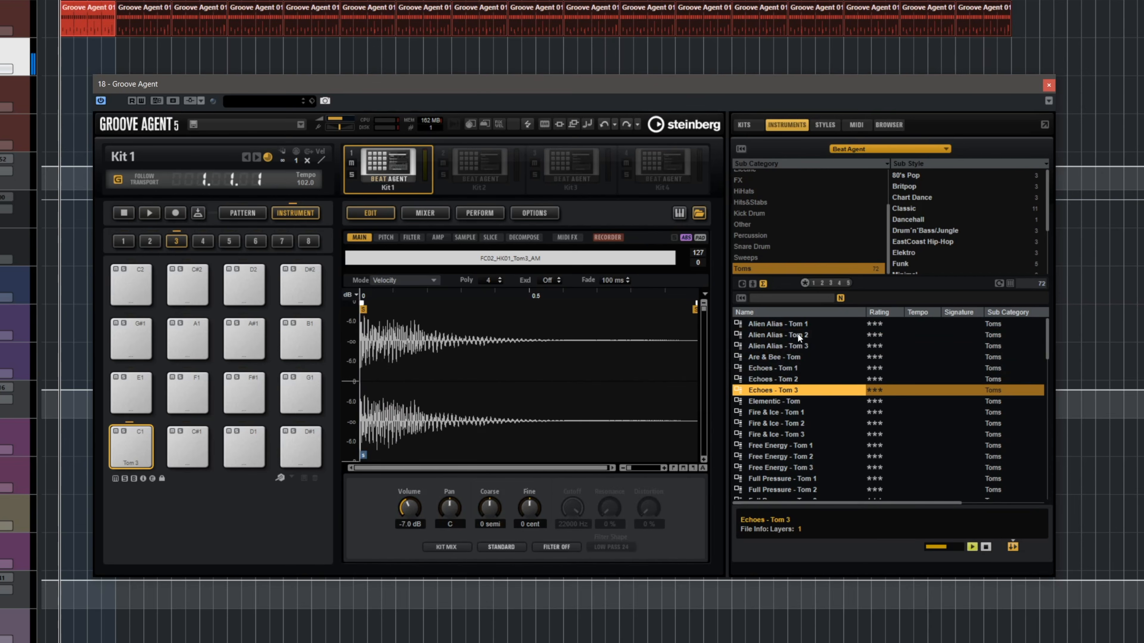
key(Down)
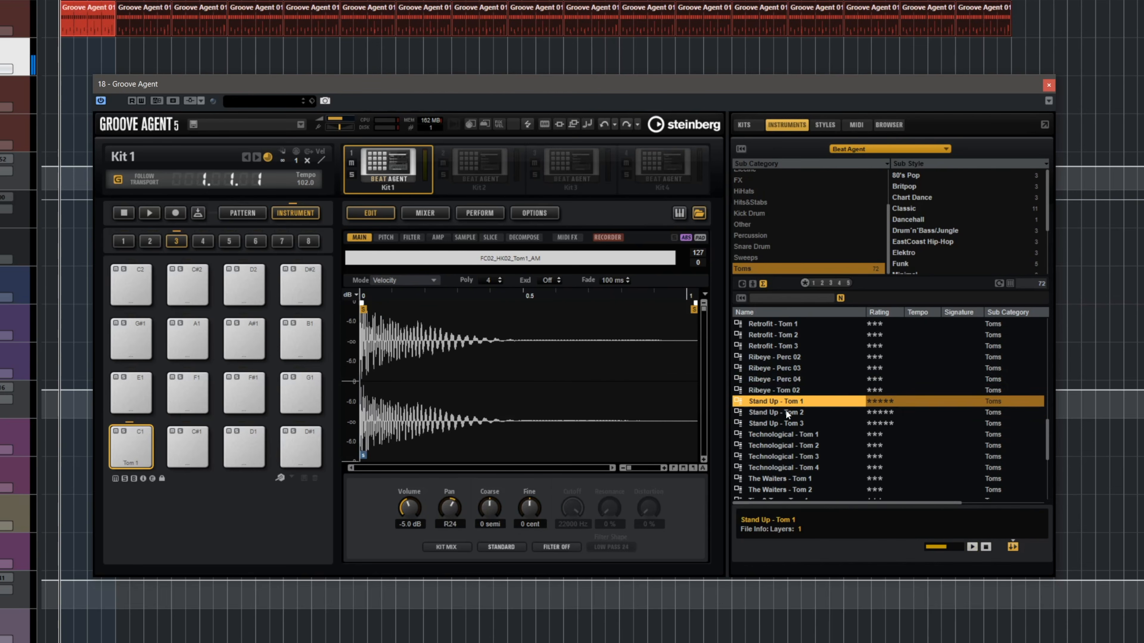
key(Down)
key(Down)
key(Down)
key(Up)
key(Up)
key(Up)
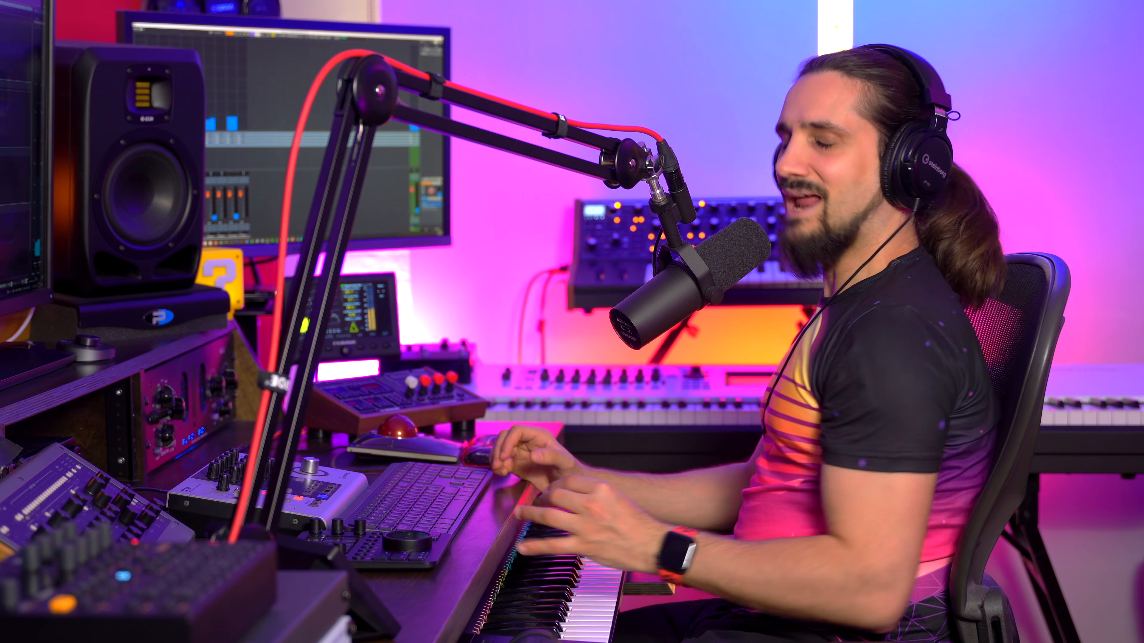
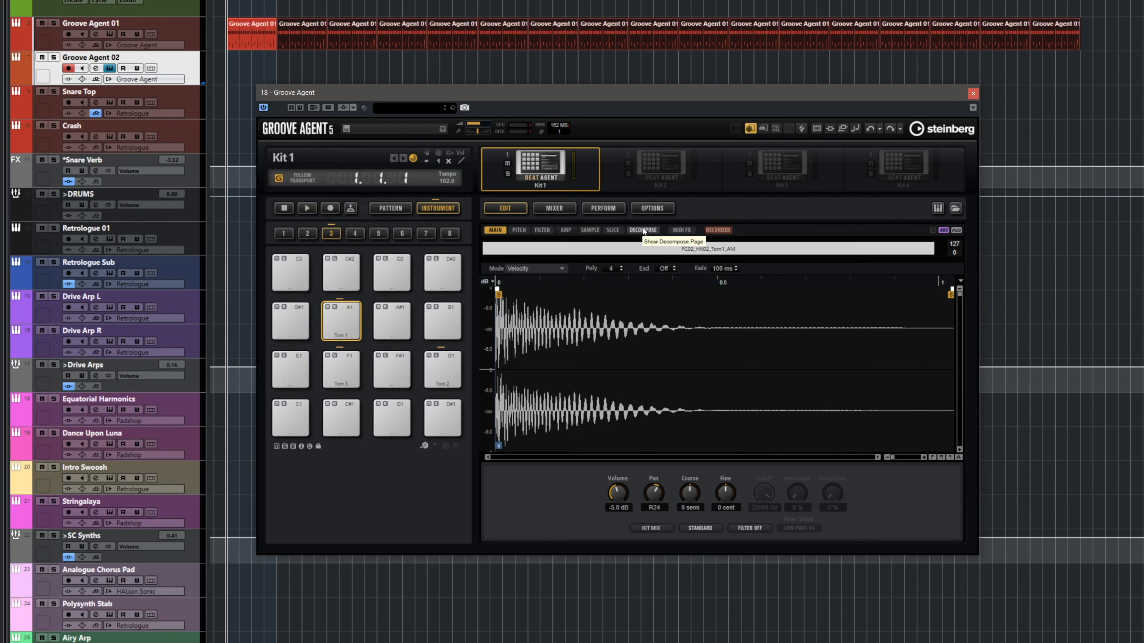
- Decompose the Tom 1 sample into tonal and noise parts with a sensitivity of -32.6 dB, soloing the tonal part while prelistening
click(644, 230)
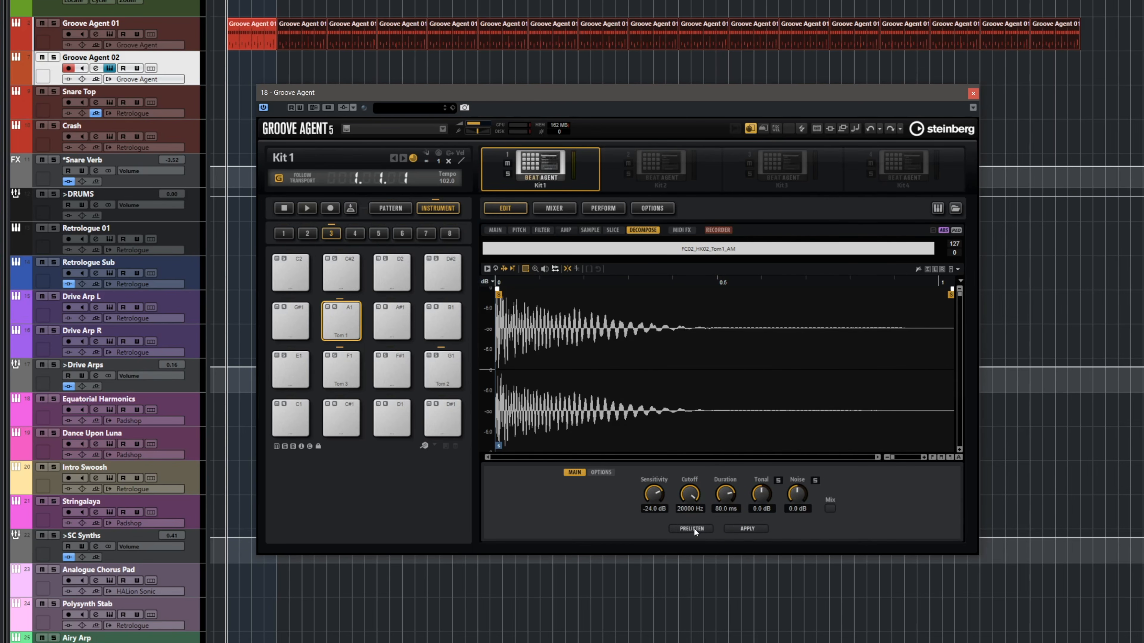
click(778, 480)
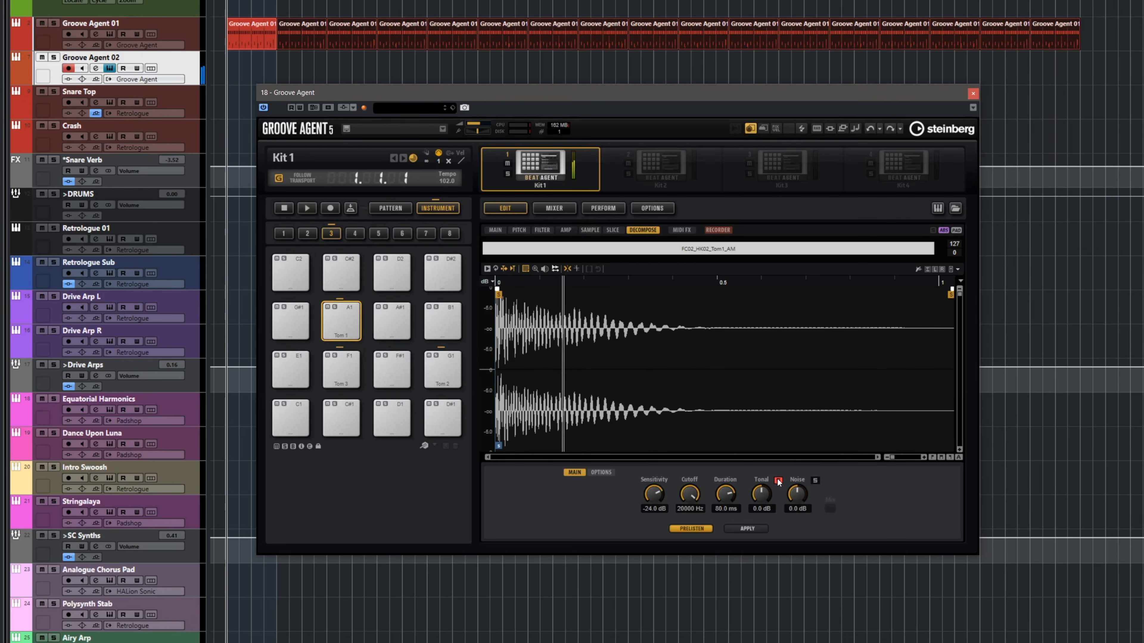
drag(651, 494, 649, 503)
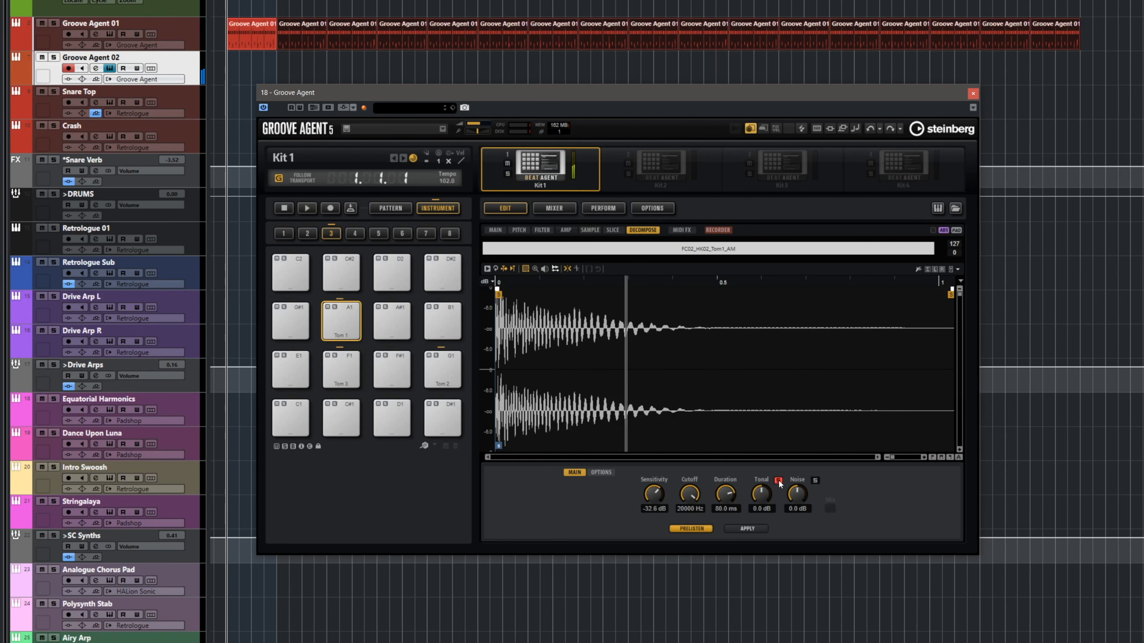
click(747, 528)
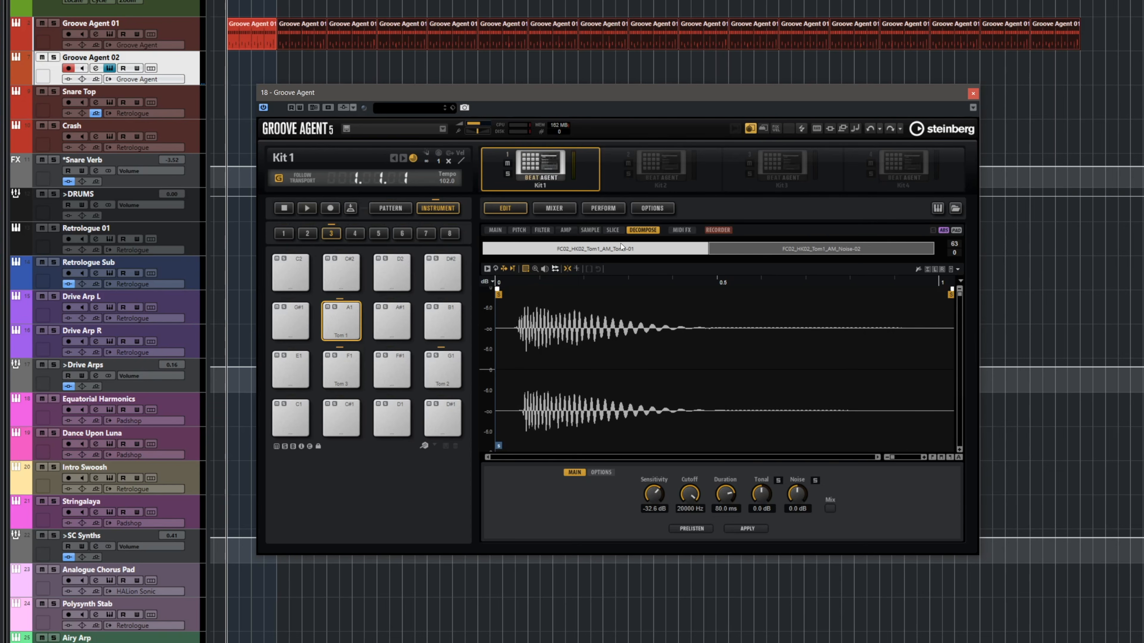
- Compare Tom 1's noise and tonal samples and trim the tonal sample's start to where its attack begins
click(722, 251)
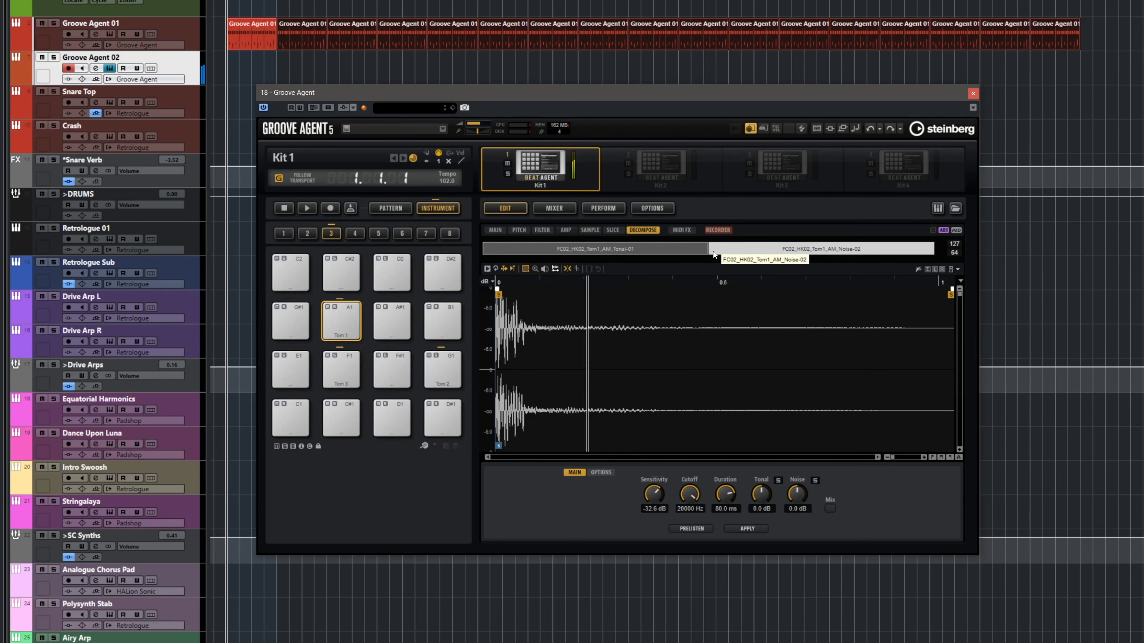
click(672, 251)
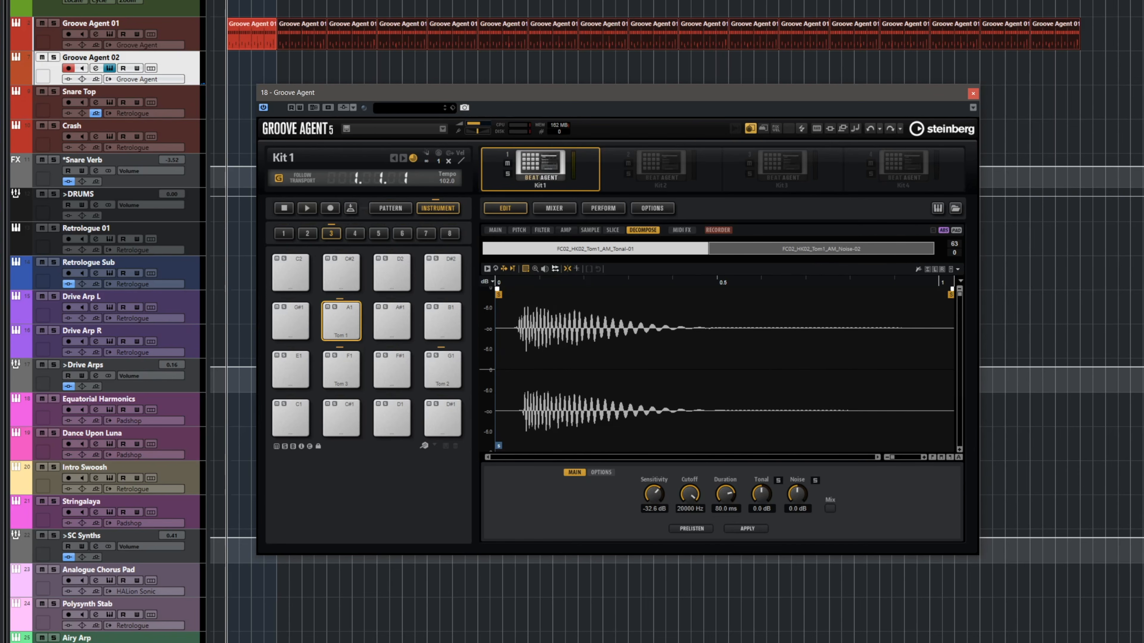
mouse_move(504, 295)
mouse_down()
mouse_move(559, 299)
mouse_move(475, 302)
mouse_move(518, 305)
mouse_up()
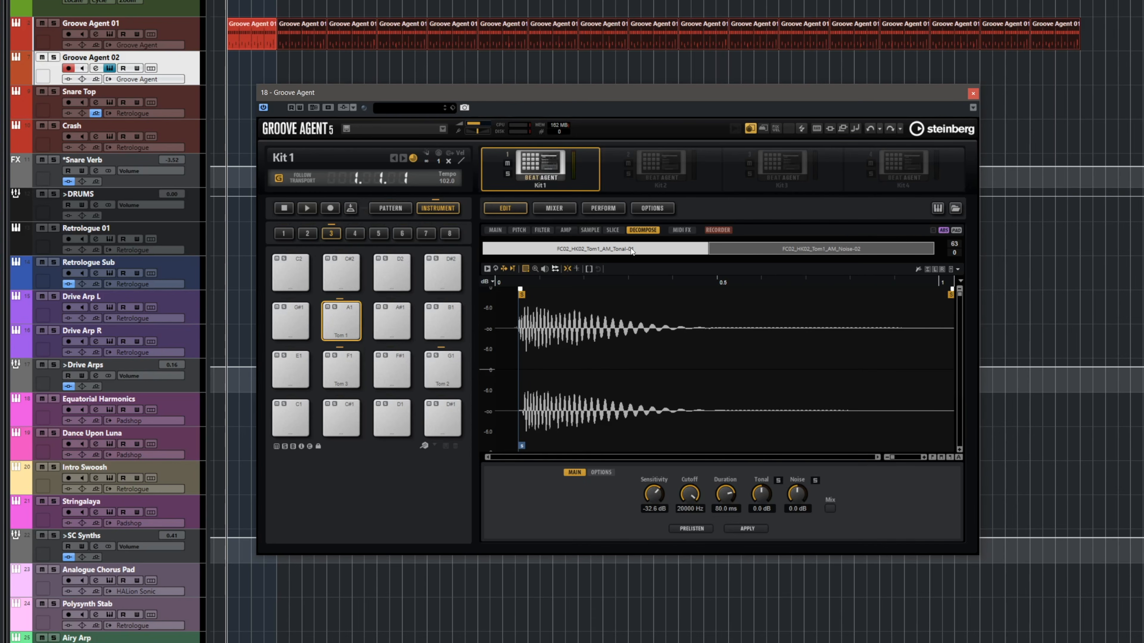
- Restrict editing to Tom 1's selected tonal sample and raise the first point of its pitch envelope to 93 %
click(494, 230)
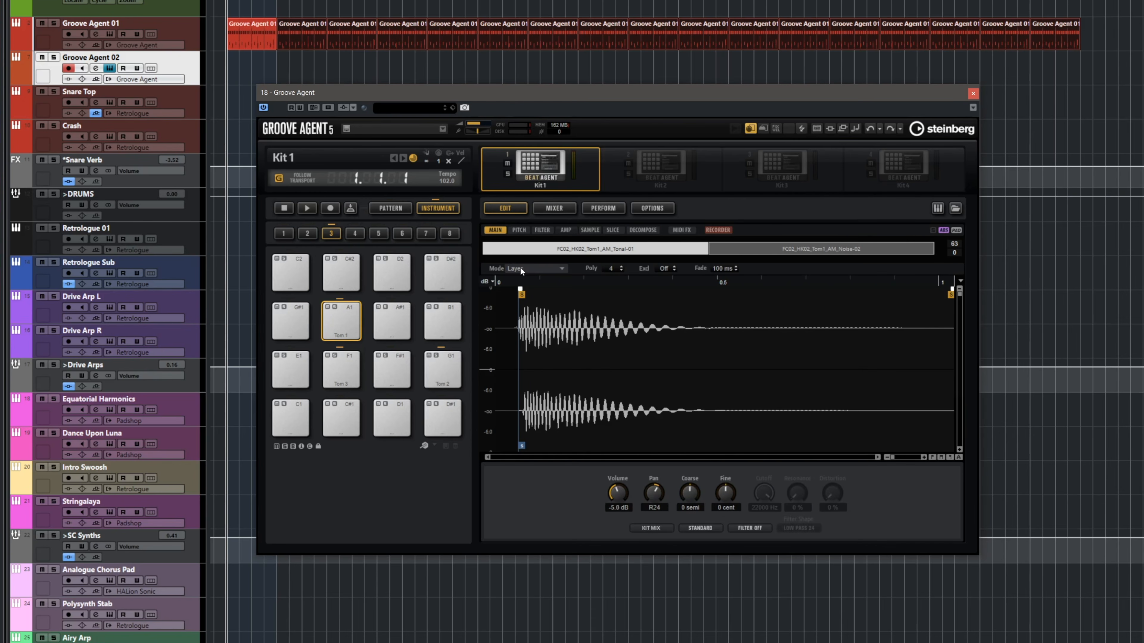
click(958, 230)
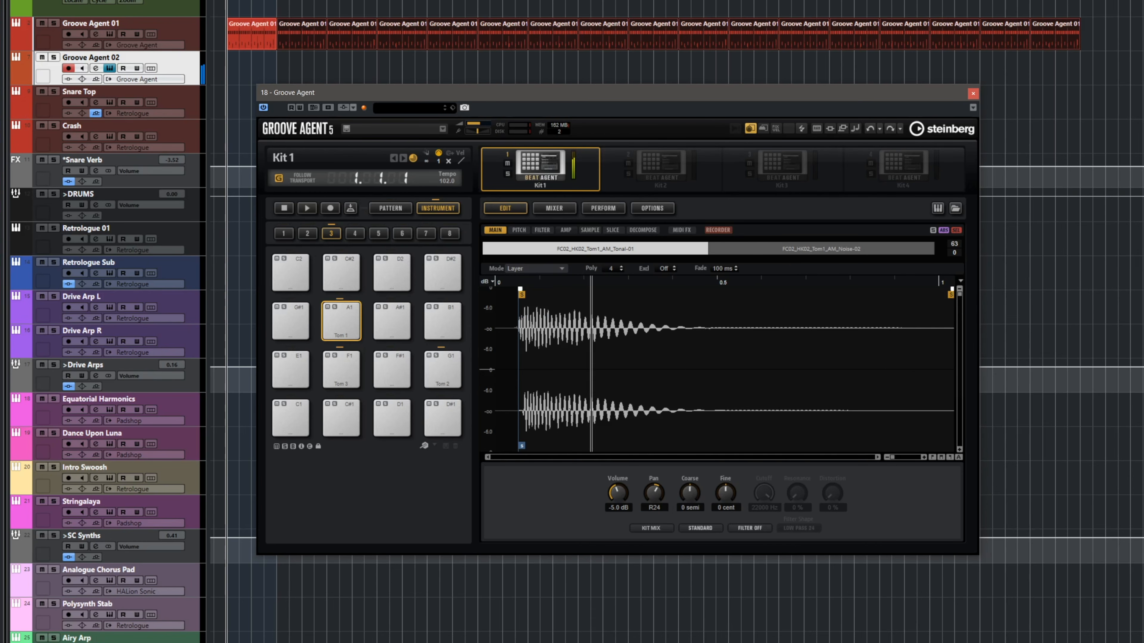
click(520, 229)
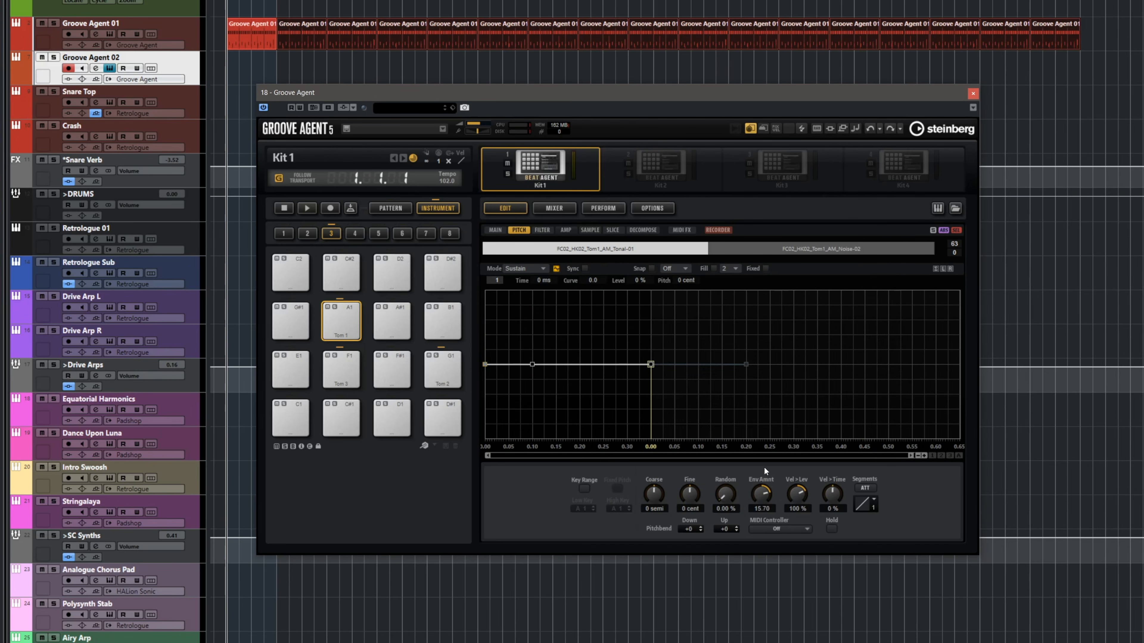
drag(486, 366, 485, 296)
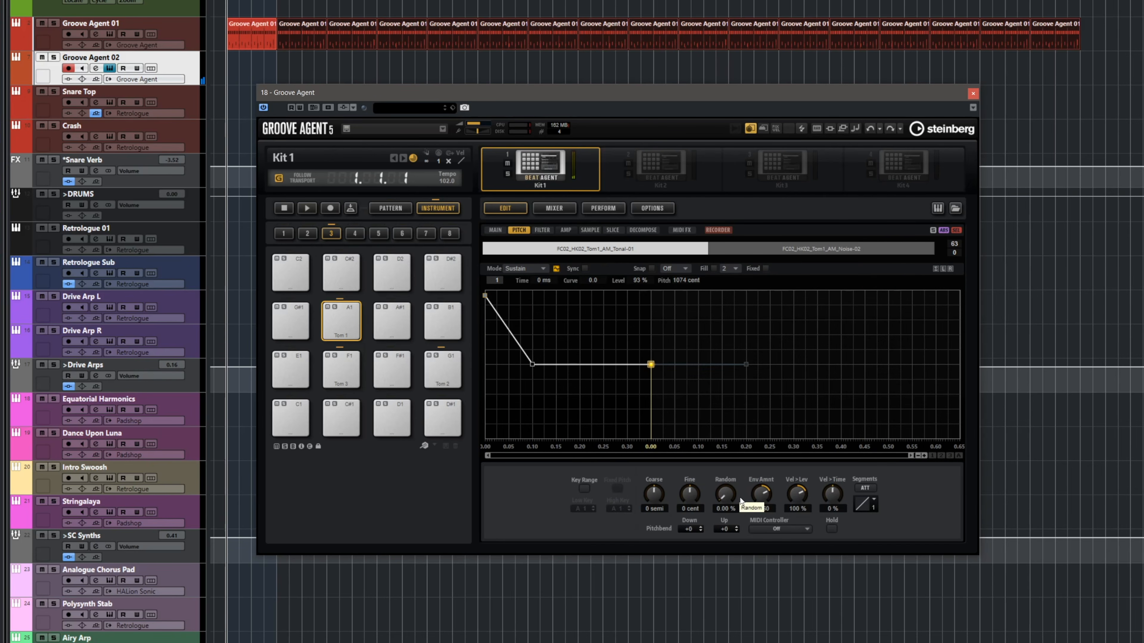
- Set the coarse tuning of Tom 1's tonal sample to 3 semitones and show the waveform behind the pitch envelope
drag(654, 494, 651, 468)
drag(645, 523, 646, 474)
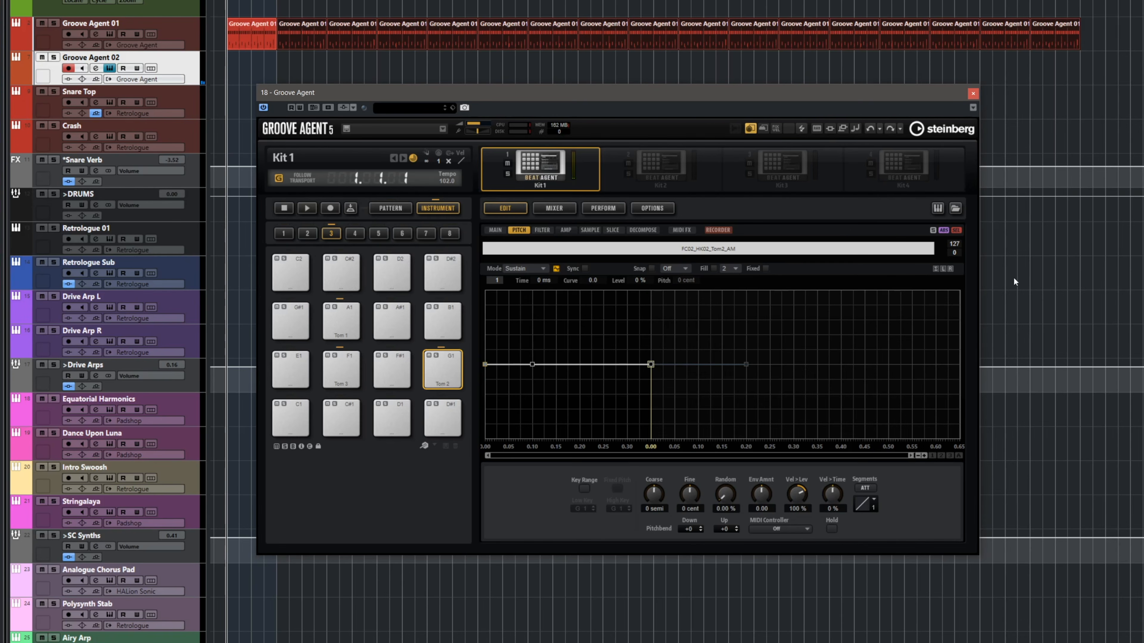
click(934, 268)
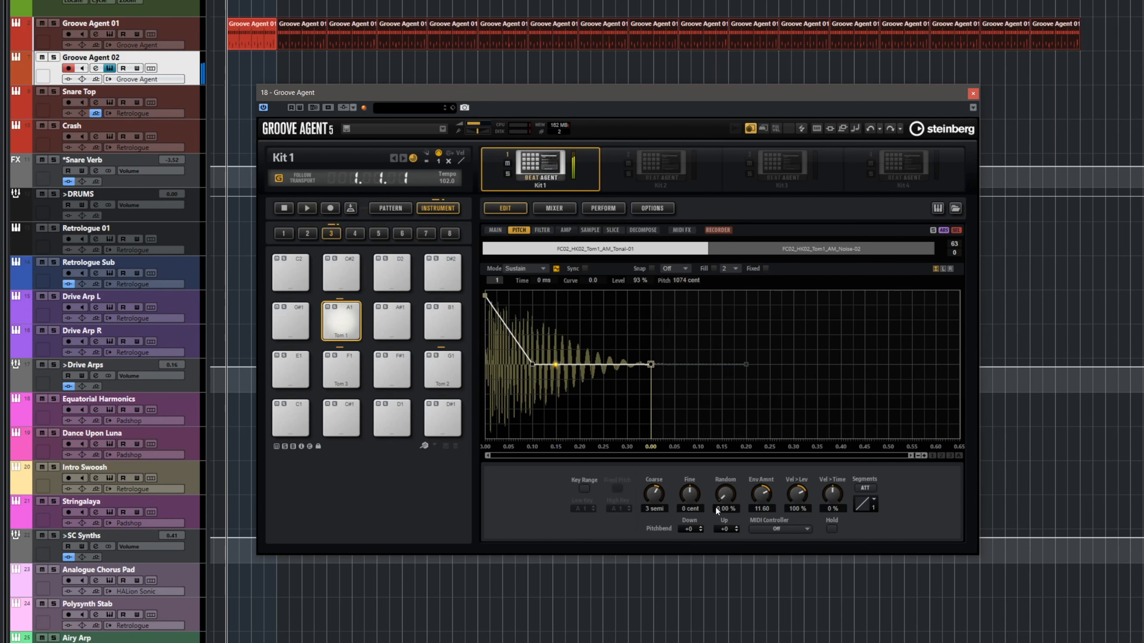
drag(652, 494, 654, 495)
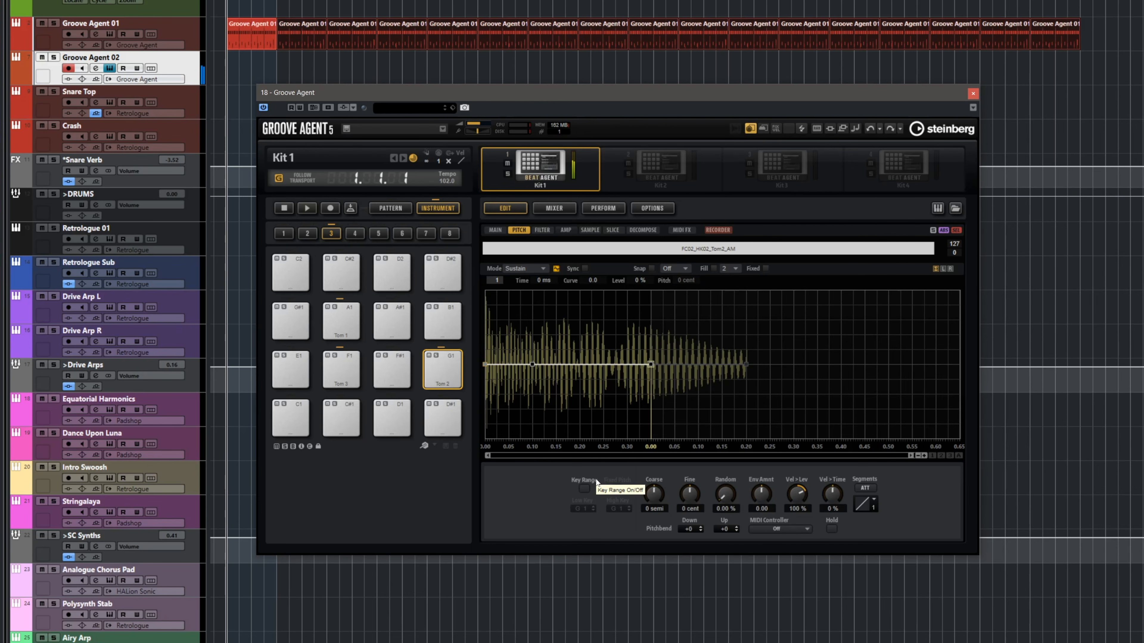
- Decompose the Tom 2 sample into tonal and noise parts with a sensitivity of -30.7 dB
click(642, 230)
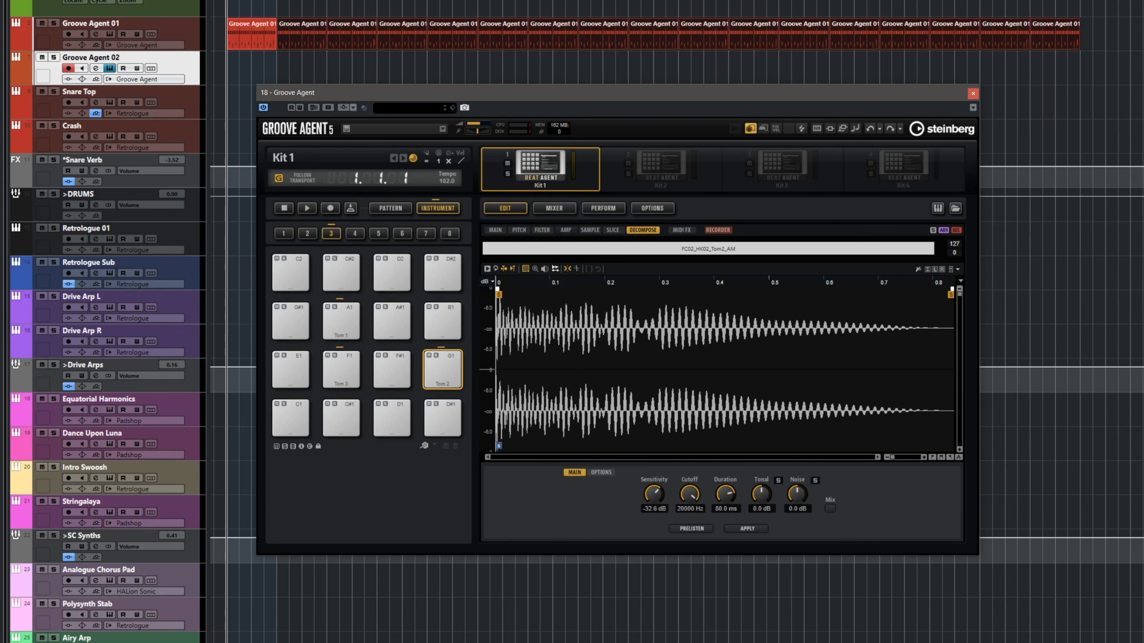
click(778, 480)
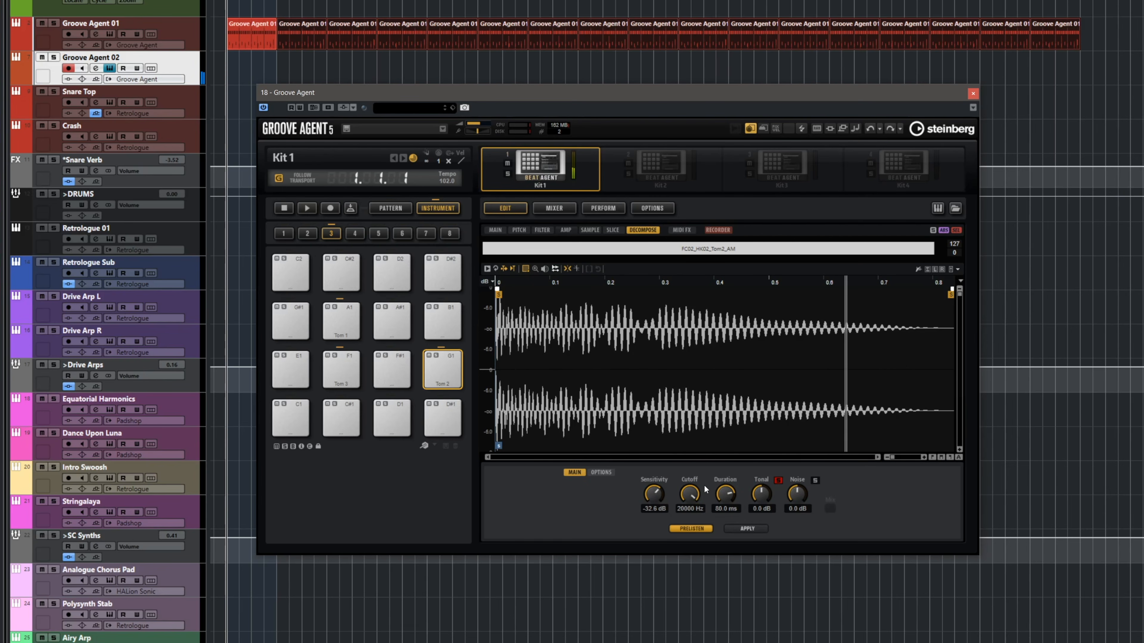
drag(655, 495, 656, 489)
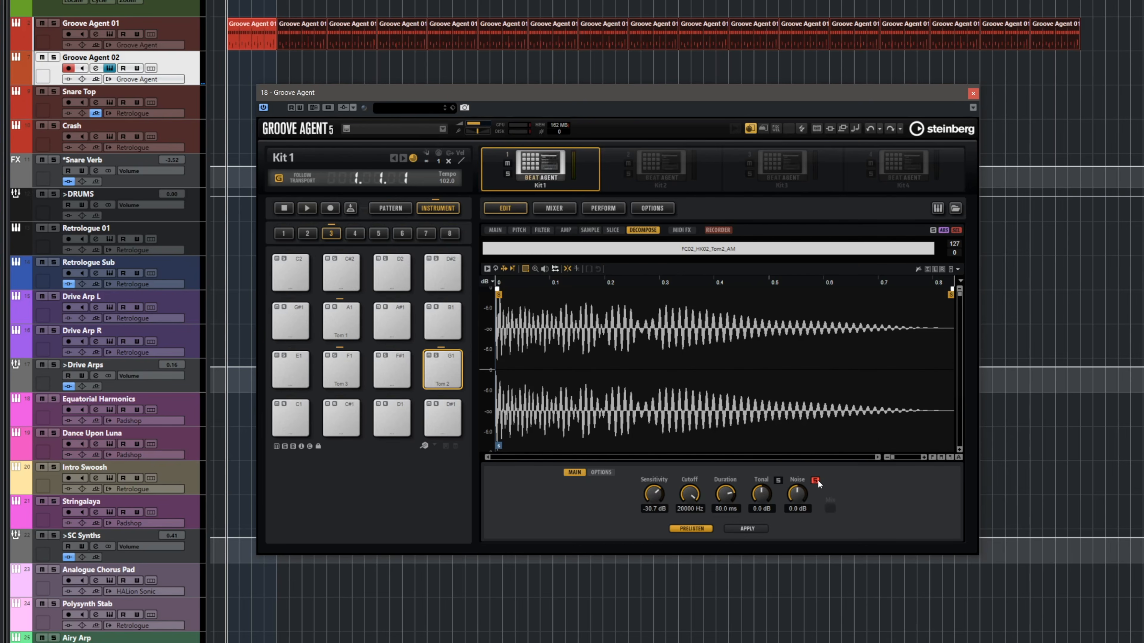
click(748, 529)
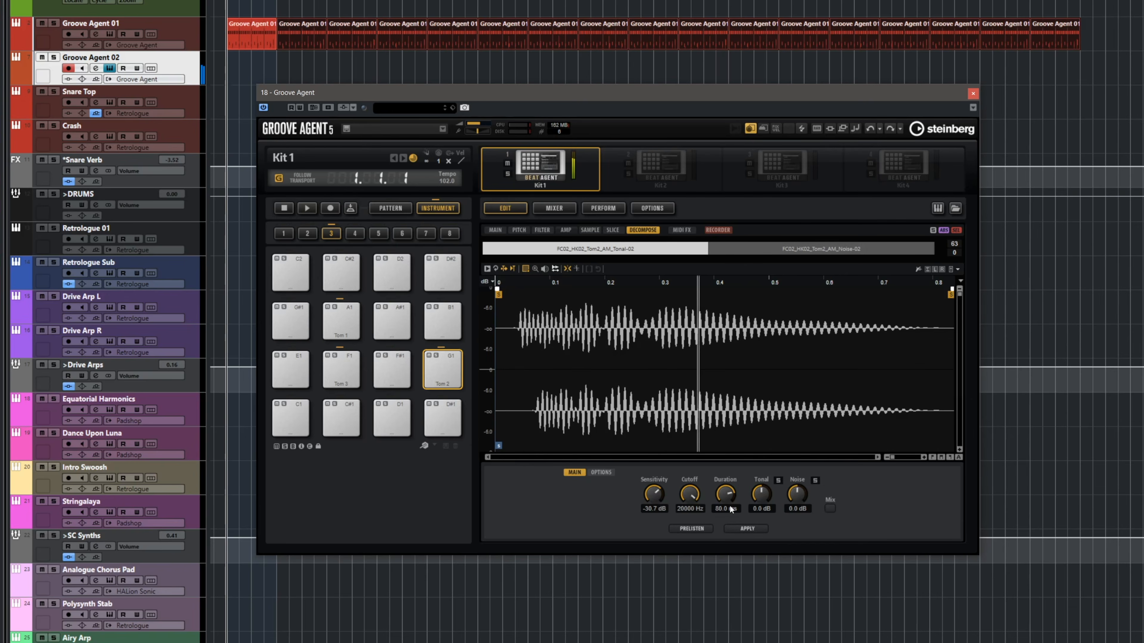
- Shape the amp envelope of Tom 2's tonal sample to reach 0 % at 354 ms with curve -1.2, and show the waveform behind it
click(519, 229)
click(568, 229)
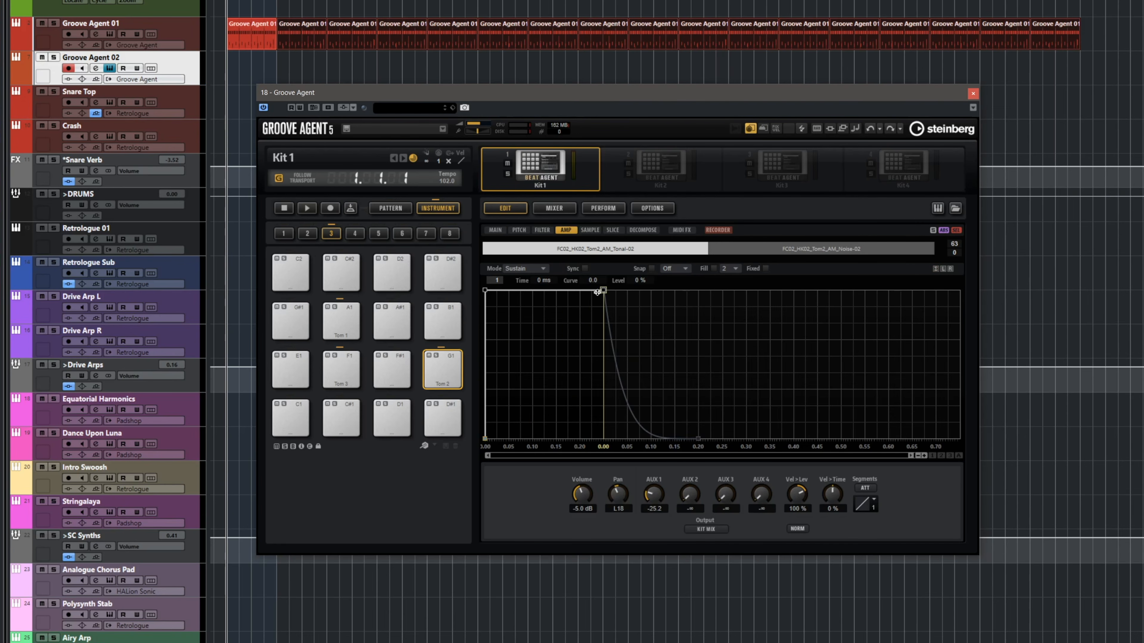
drag(604, 289, 642, 468)
drag(527, 407, 547, 382)
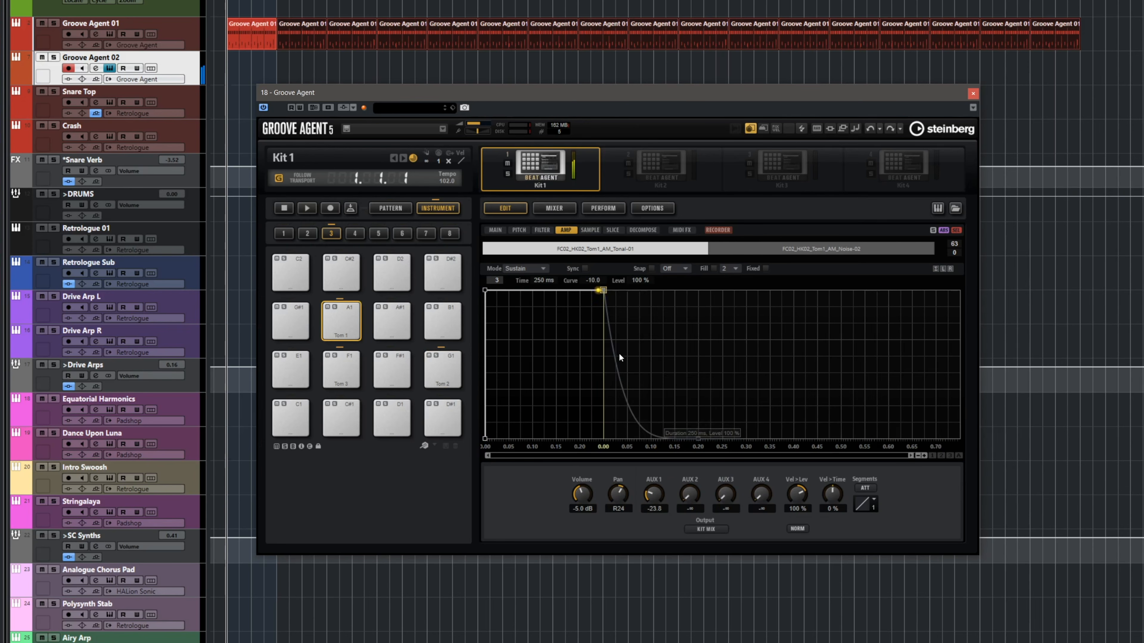
click(935, 268)
mouse_move(594, 287)
mouse_down()
mouse_move(606, 358)
mouse_move(658, 359)
mouse_move(592, 285)
mouse_up()
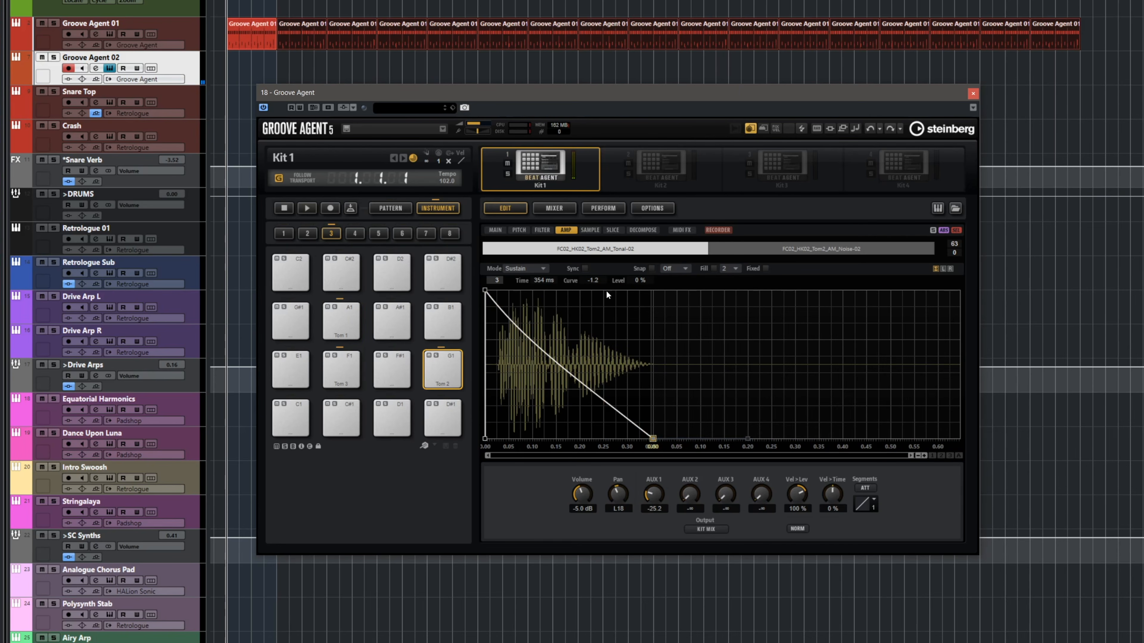
- Lower and soften Tom 3's amp envelope decay, and set Tom 2's sustain point to 346 ms and 16 %
drag(604, 291, 639, 382)
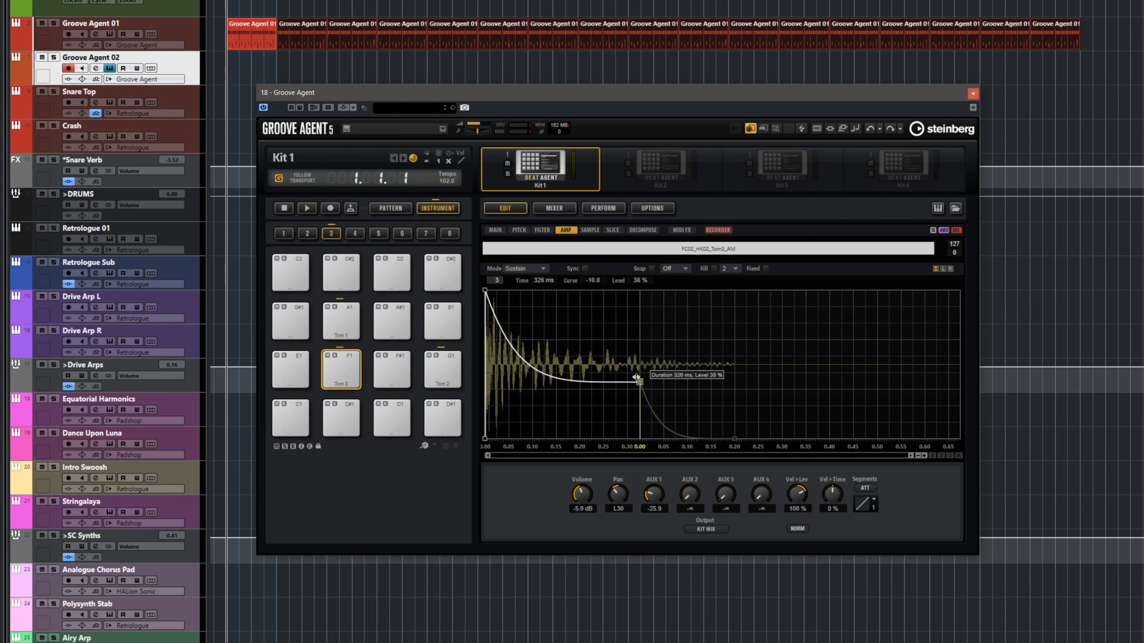
drag(538, 367, 557, 351)
drag(640, 382, 636, 393)
drag(633, 423, 659, 404)
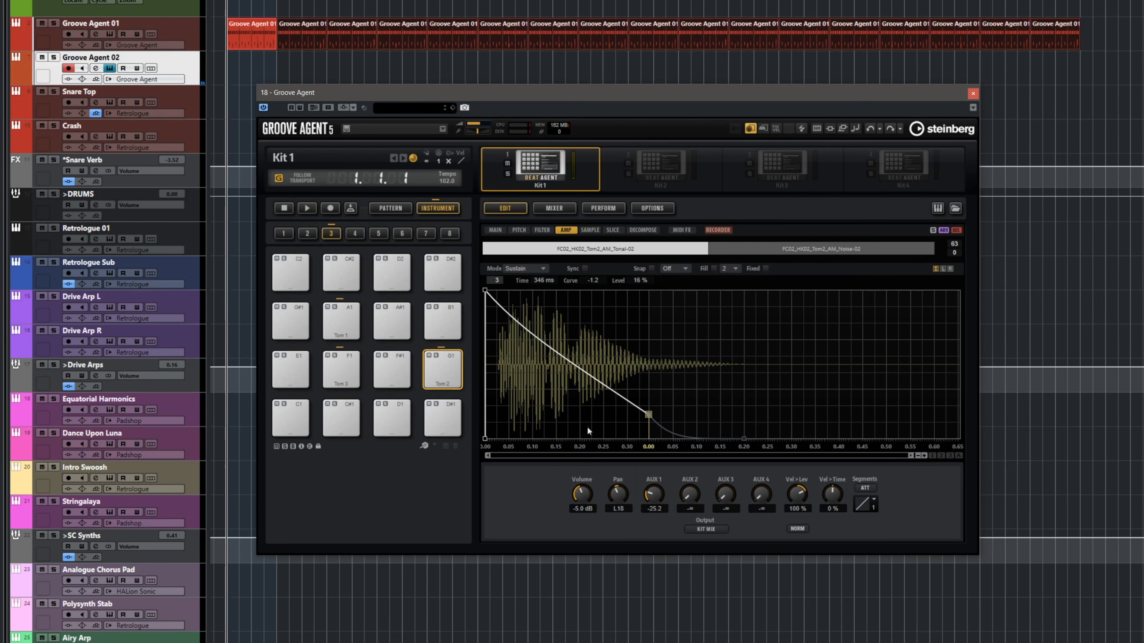
- Check the toms' pitch settings, show Tom 2's main settings, and adjust the pan of its tonal sample
click(518, 230)
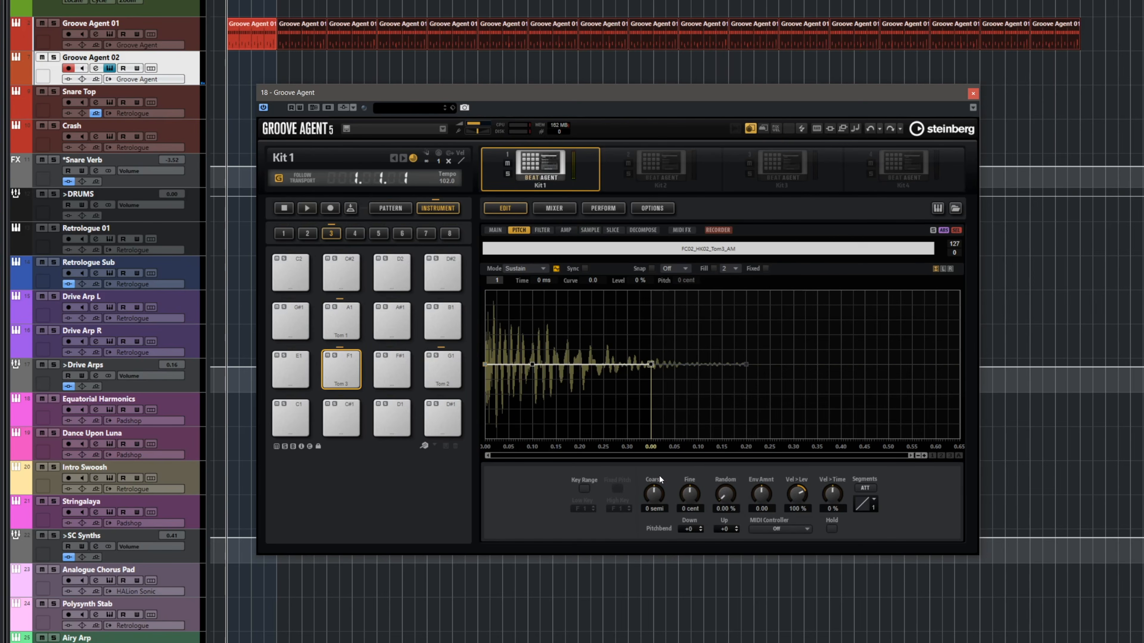
click(495, 230)
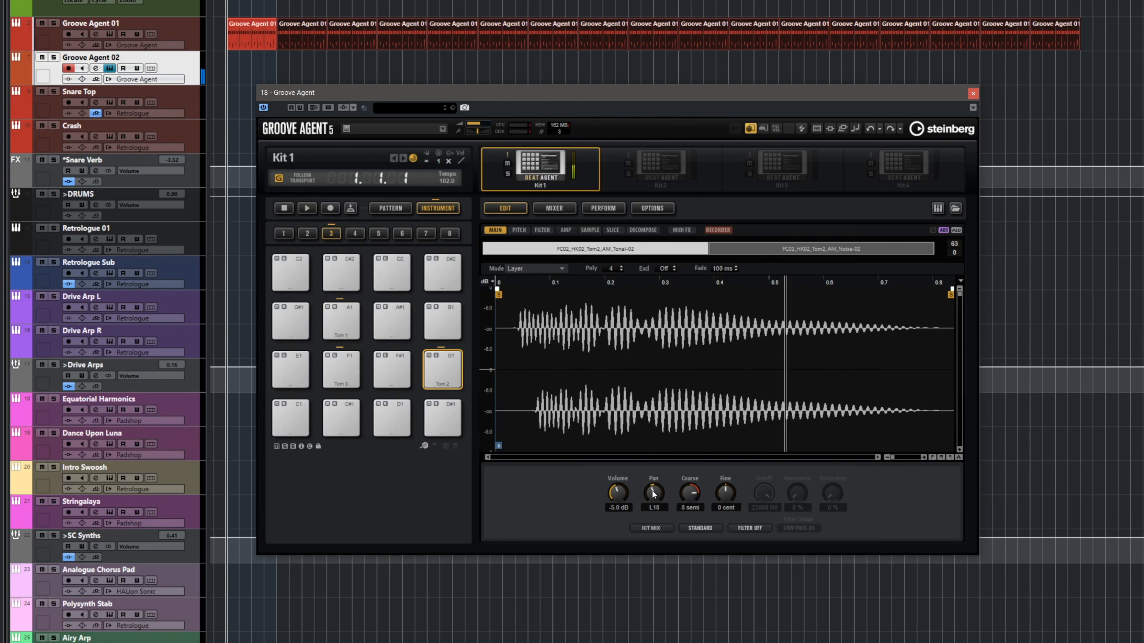
drag(652, 494, 646, 518)
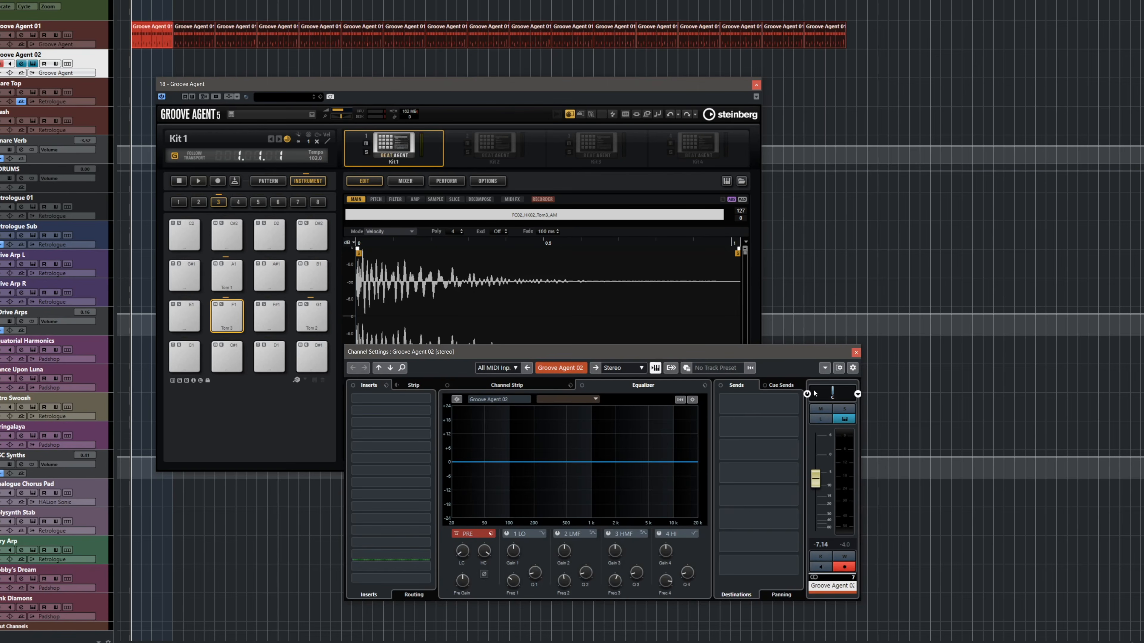
- Add a send from the Groove Agent 02 channel to the Snare Verb FX channel and raise its send level
click(796, 399)
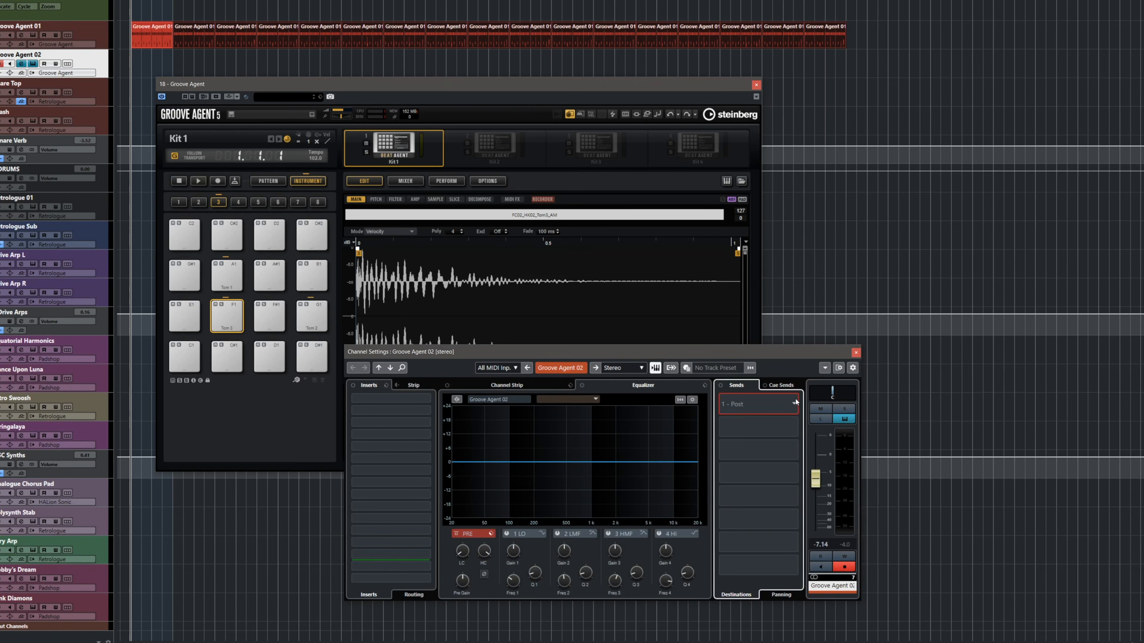
click(749, 443)
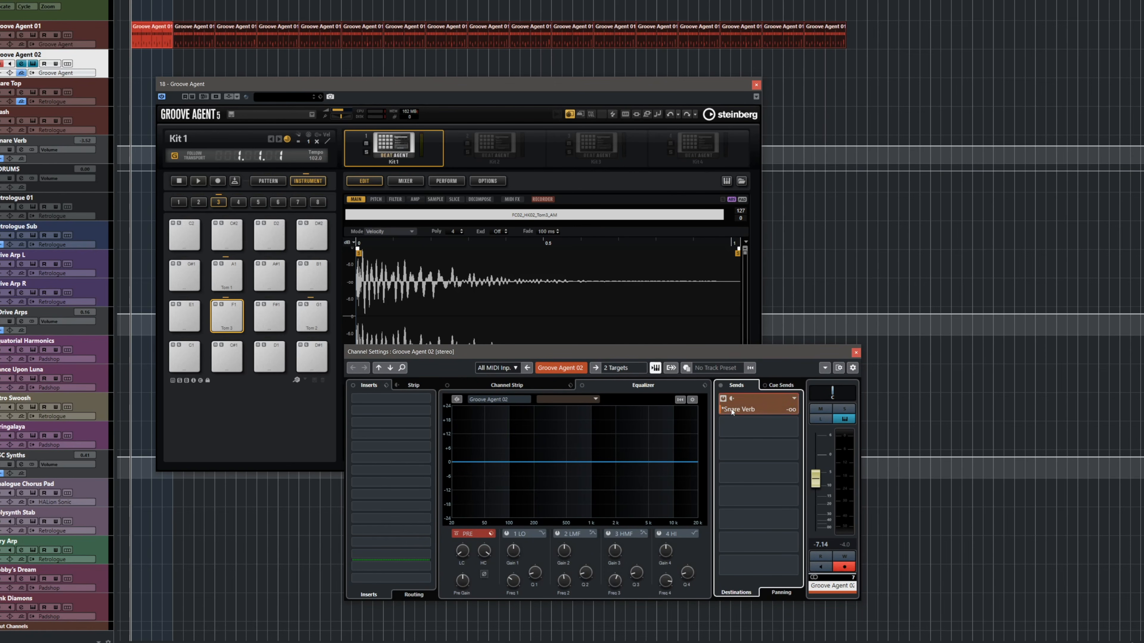
drag(731, 409, 798, 415)
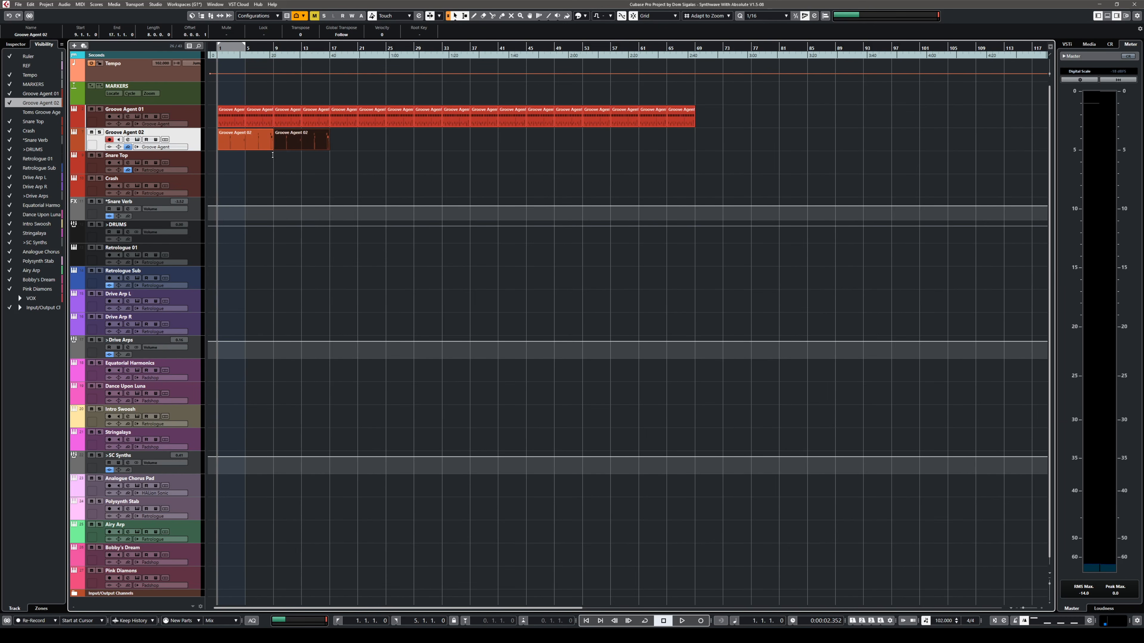
- Duplicate the Groove Agent 02 tom part end to end until eight consecutive parts reach bar 65
key(ctrl+d)
key(ctrl+d)
key(ctrl+d)
key(ctrl+d)
key(ctrl+d)
key(ctrl+d)
key(ctrl+d)
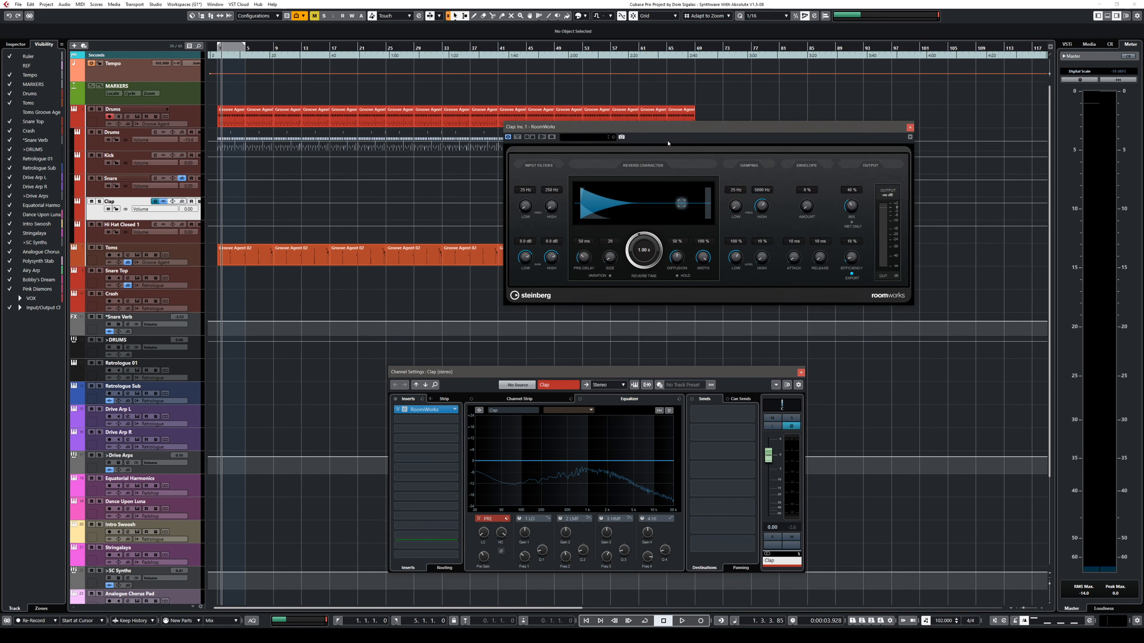
- Slightly lower the RoomWorks mix on the Clap channel, insert StereoDelay ahead of RoomWorks, and audition the result
drag(667, 143, 518, 213)
drag(700, 275, 700, 279)
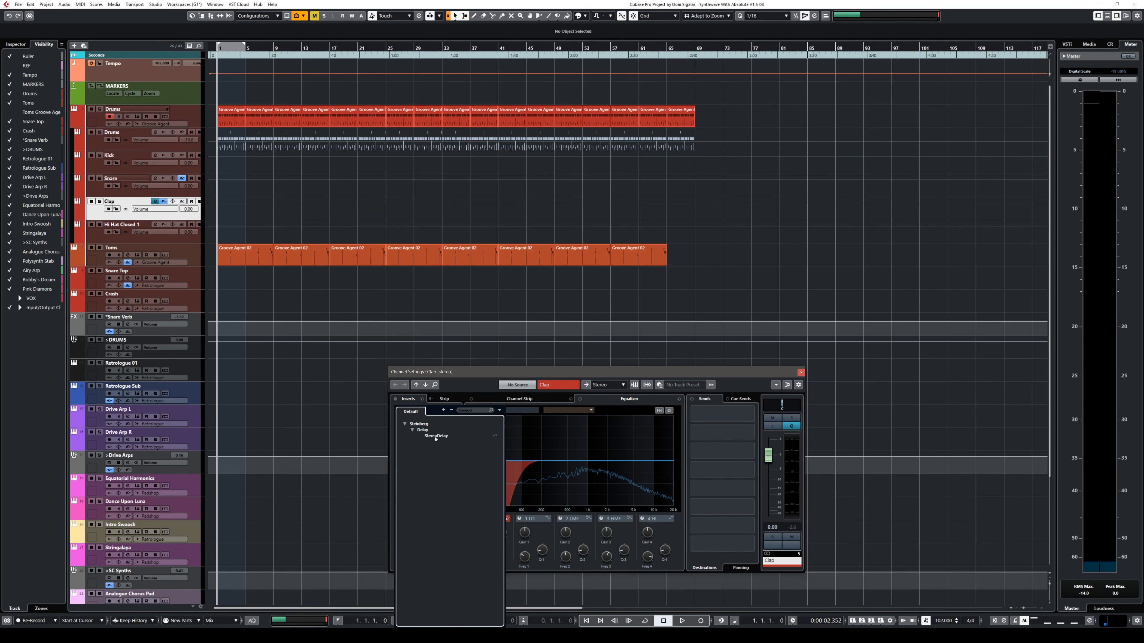
click(435, 436)
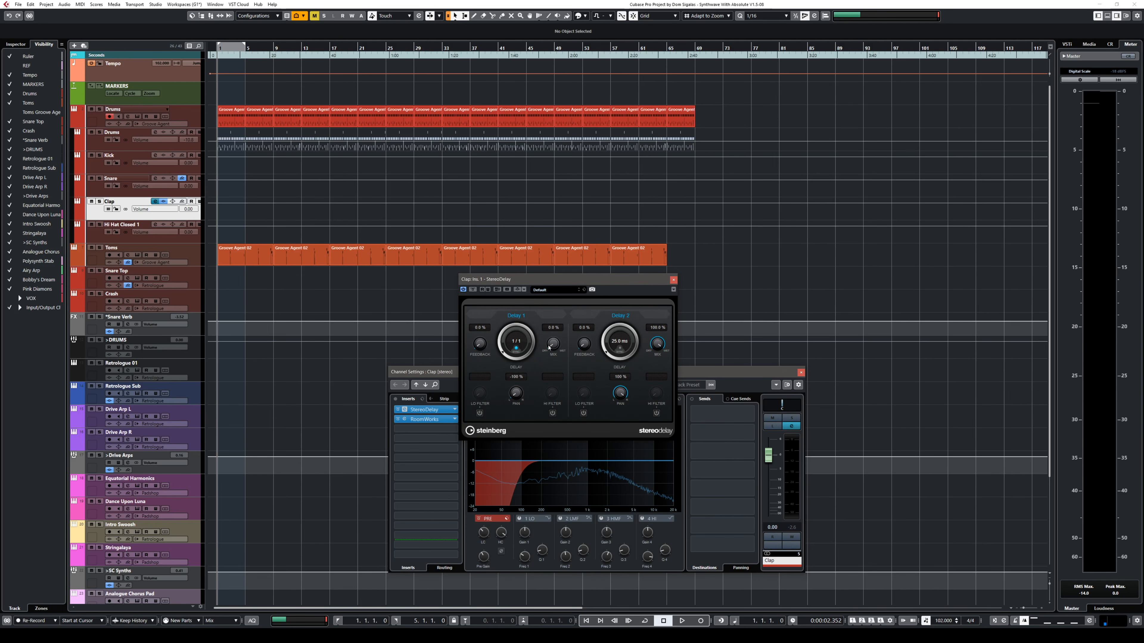
key(space)
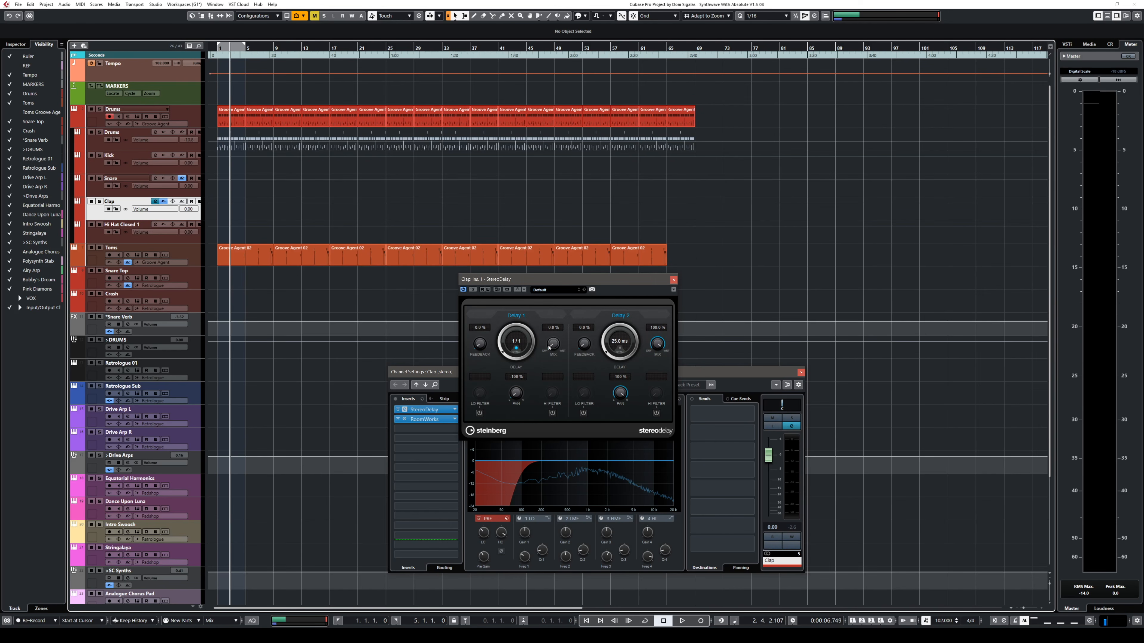